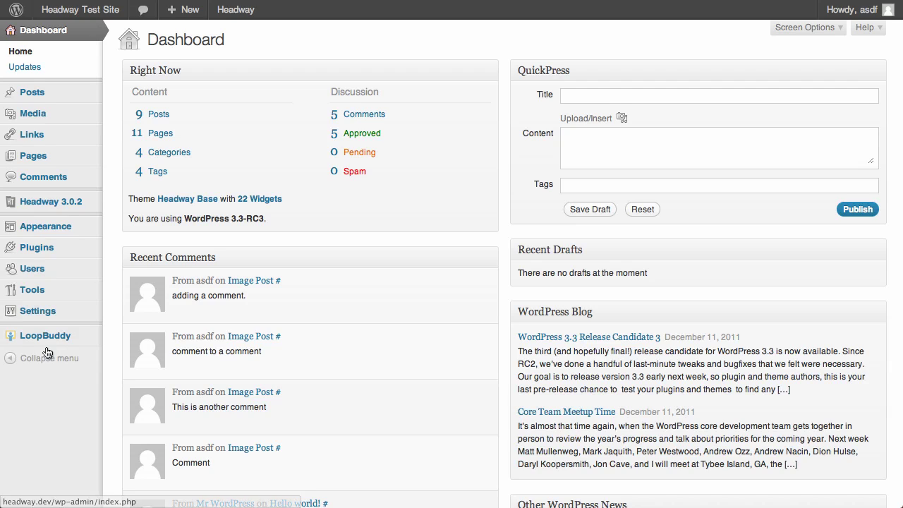
Open the LoopBuddy layouts list and view the Single Post layout in the layout editor.
mouse_move(52, 346)
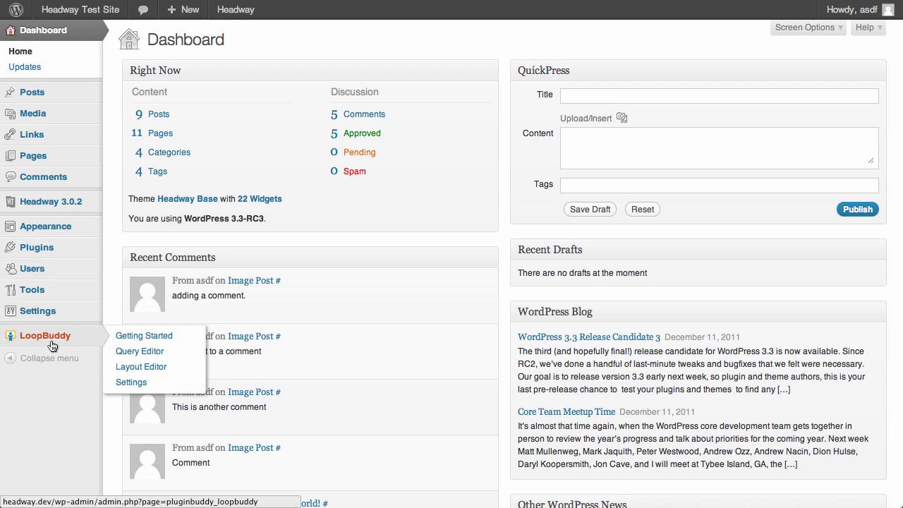
left_click(133, 367)
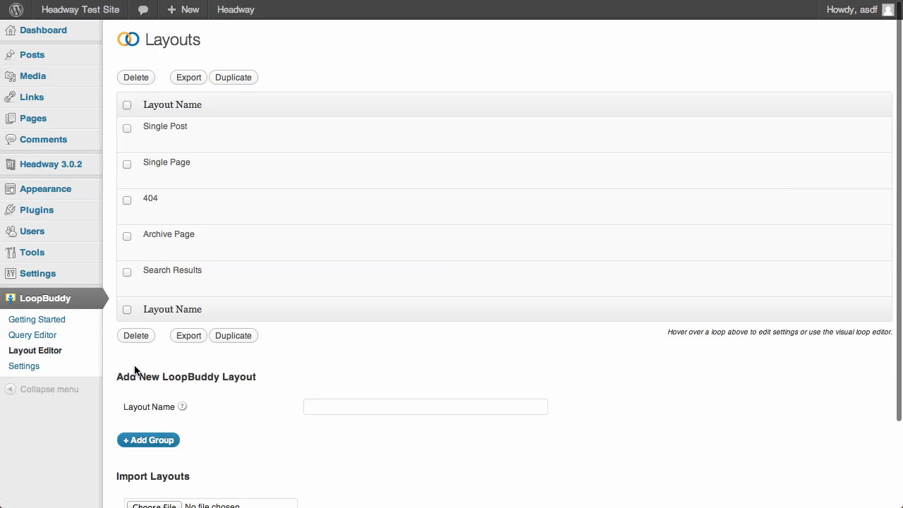
mouse_move(176, 272)
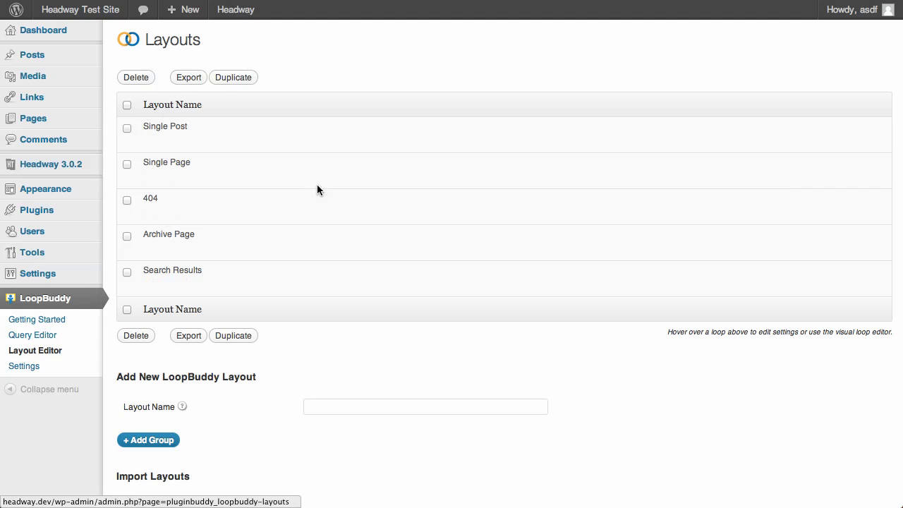
mouse_move(180, 167)
mouse_move(184, 289)
mouse_move(169, 151)
left_click(166, 138)
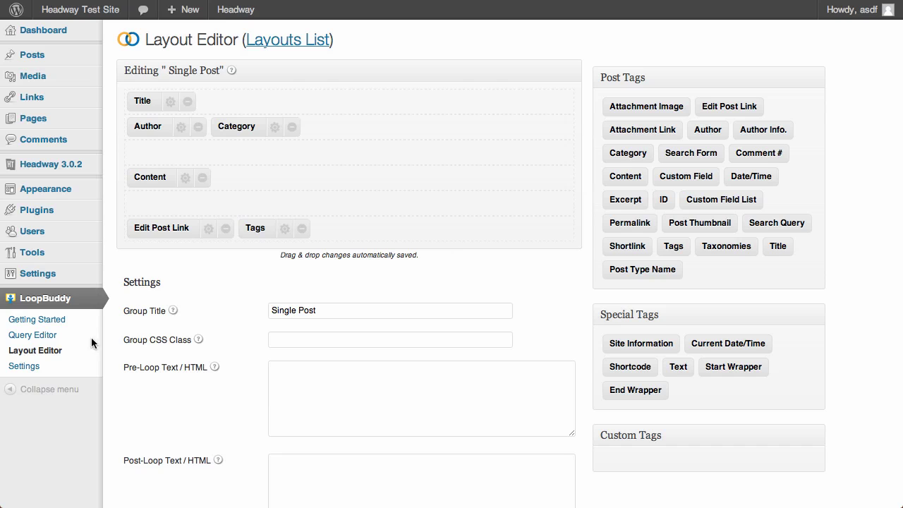
Add a new LoopBuddy layout named Home Page and open it for editing.
left_click(323, 41)
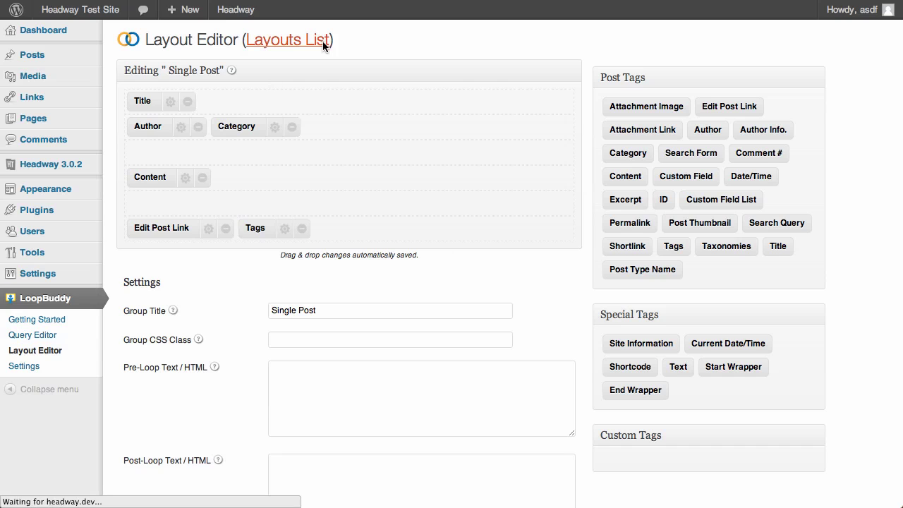
mouse_move(240, 272)
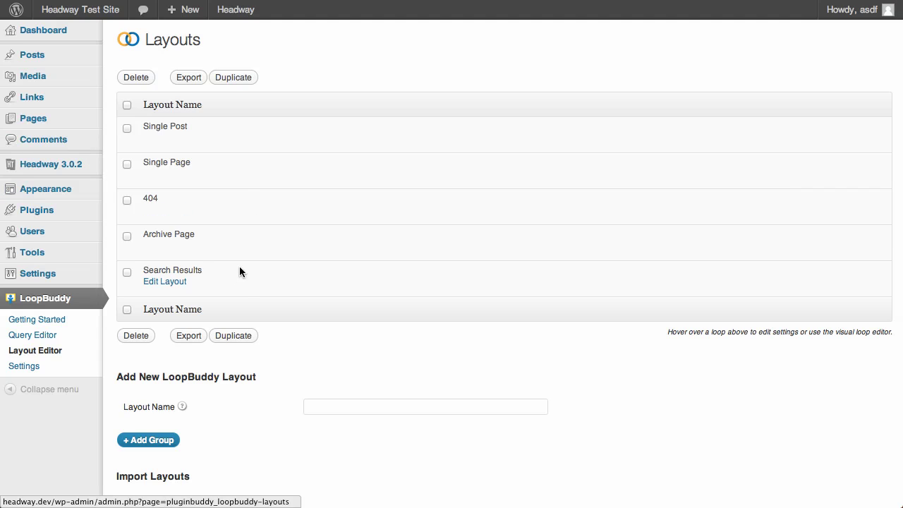
left_click(323, 405)
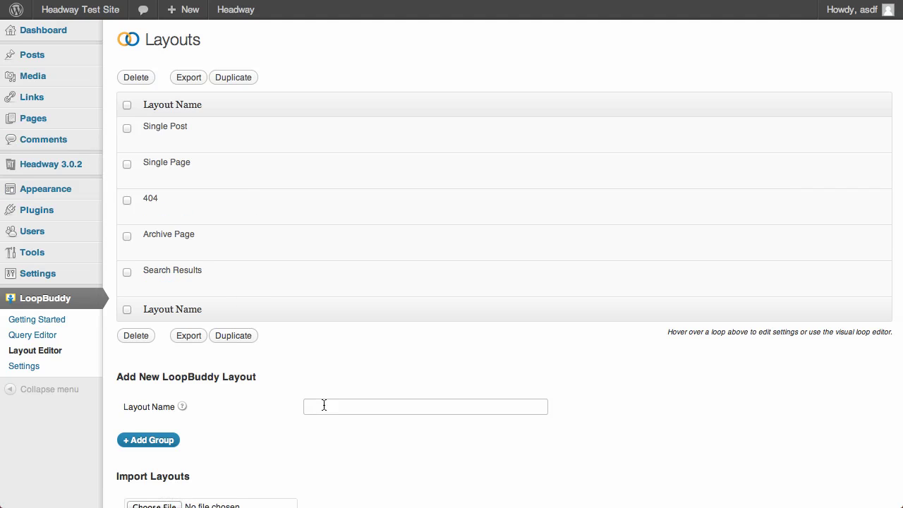
type("Home Page")
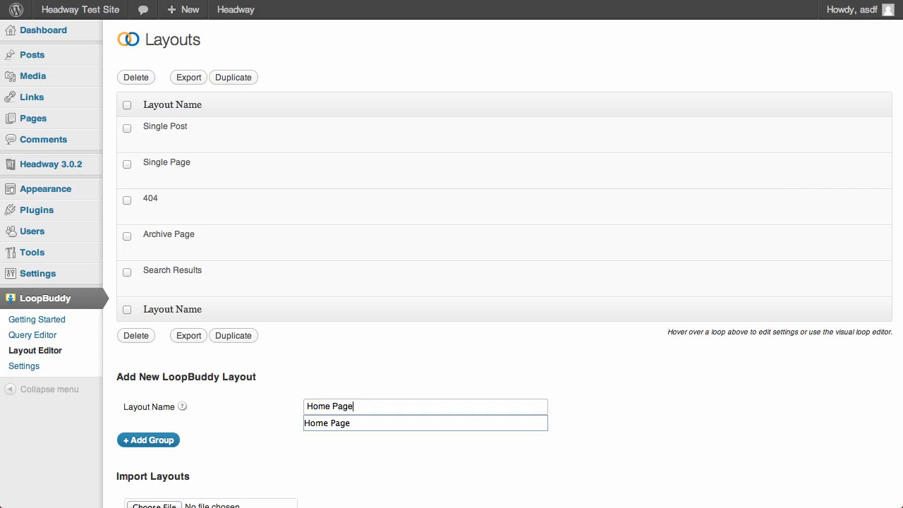
left_click(219, 443)
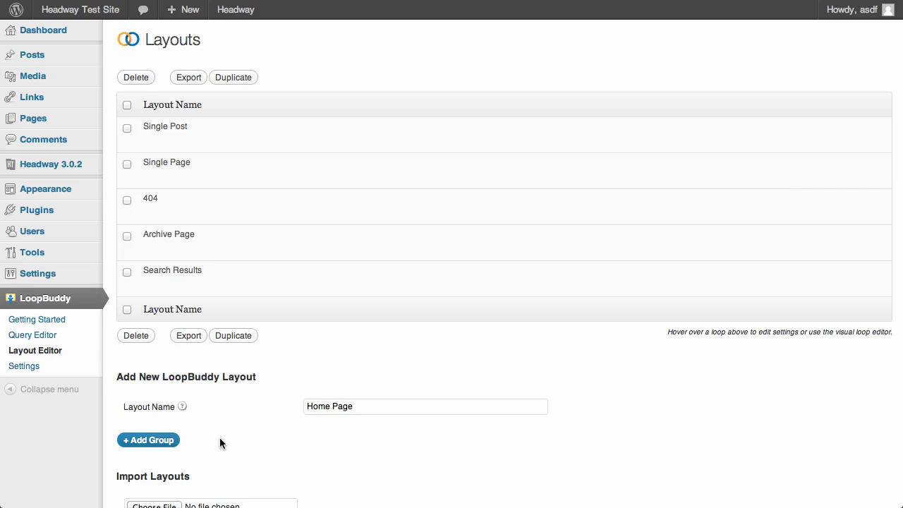
left_click(178, 442)
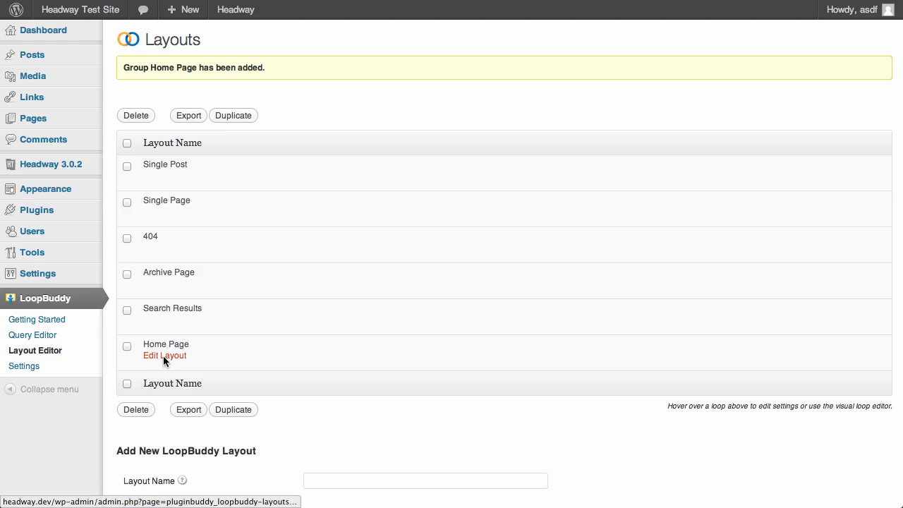
left_click(163, 356)
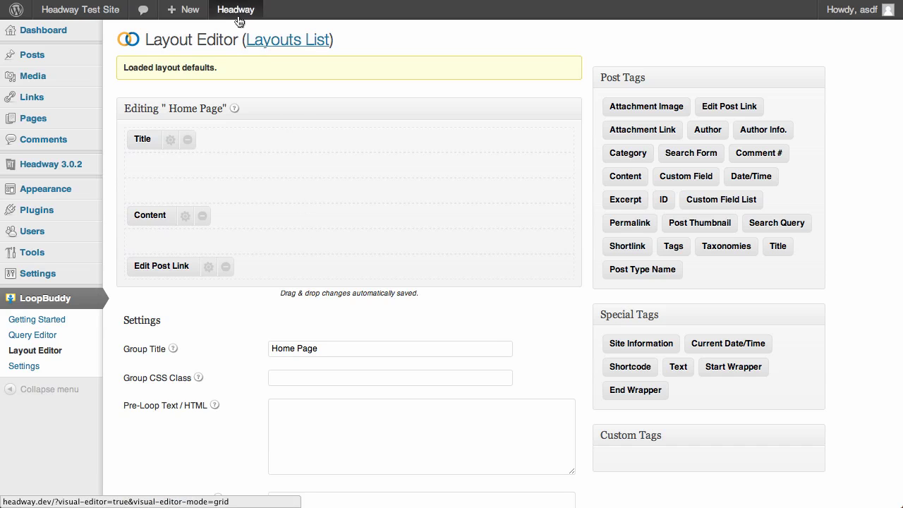
In Headway's visual editor grid, set the main content block's LoopBuddy layout to Home Page and save the Blog Index.
mouse_move(237, 10)
mouse_move(318, 33)
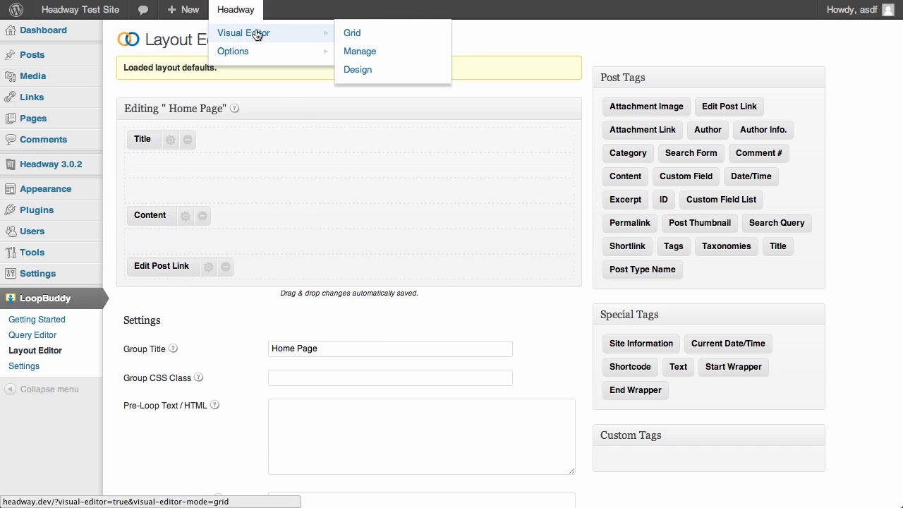
left_click(345, 34)
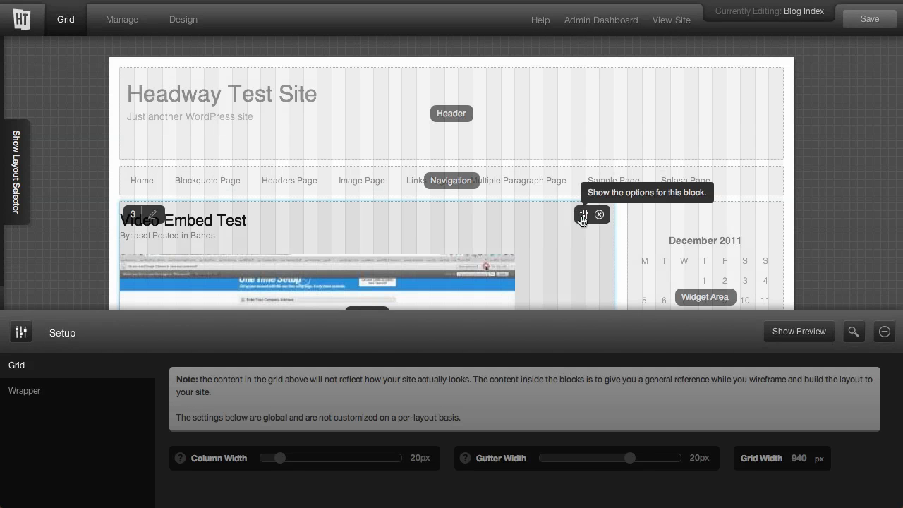
left_click(583, 216)
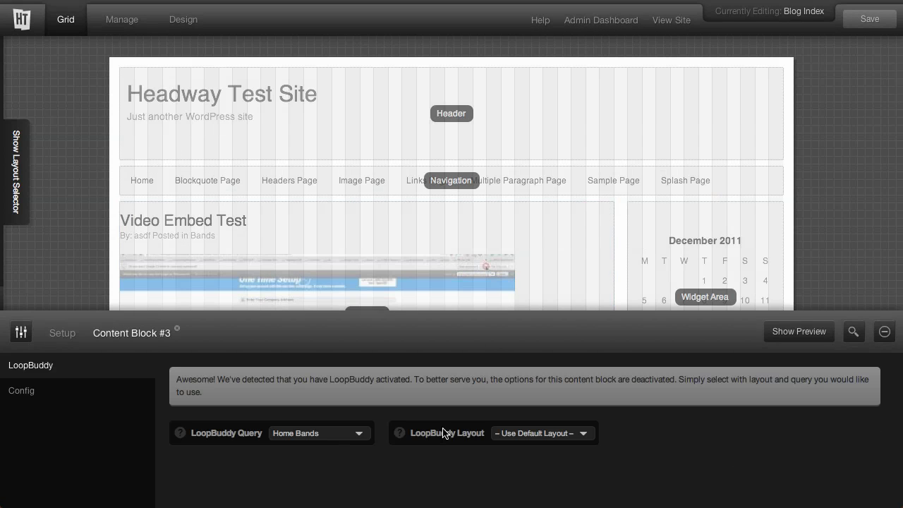
left_click(514, 433)
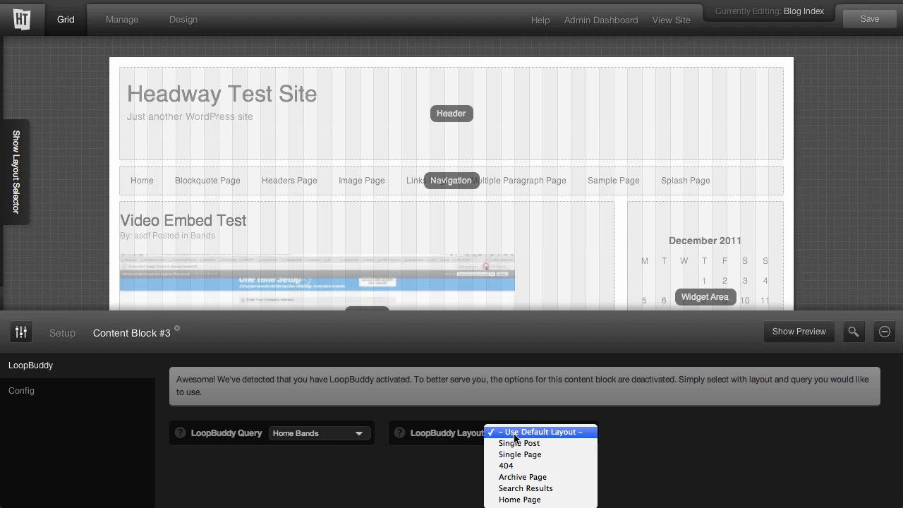
left_click(513, 500)
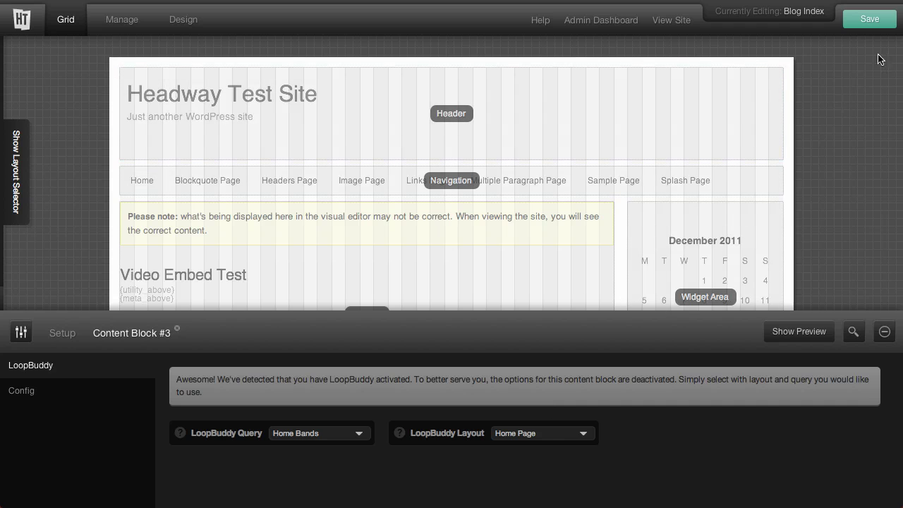
left_click(869, 19)
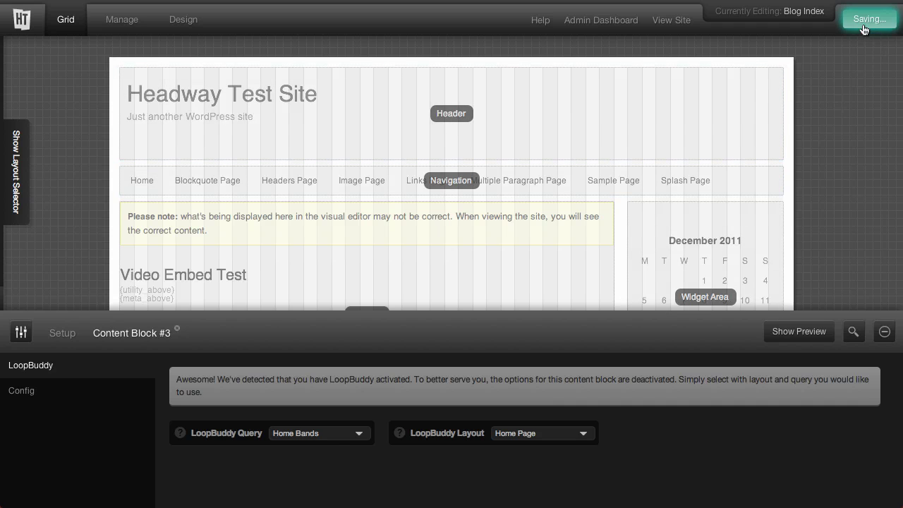
View the live site and examine how its home page posts display with the Home Page layout.
left_click(681, 28)
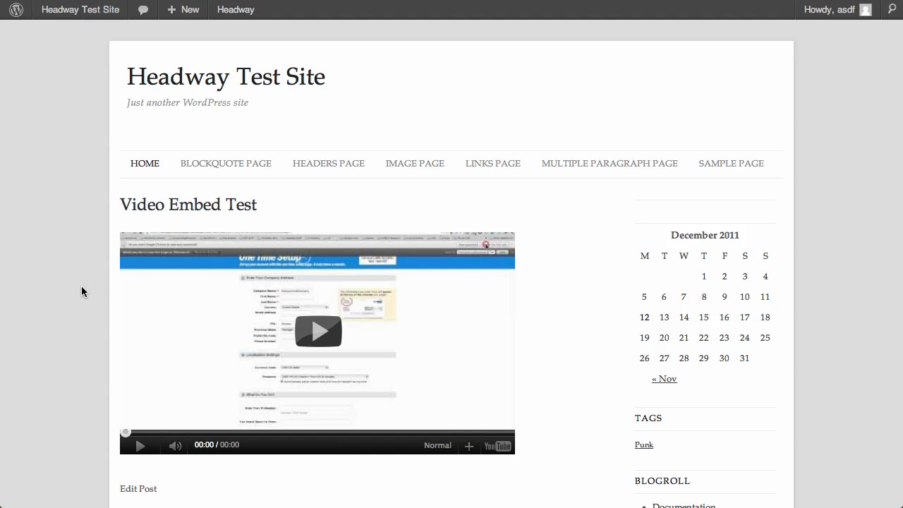
scroll(80, 288, "down", 5)
scroll(81, 291, "up", 5)
scroll(81, 286, "down", 3)
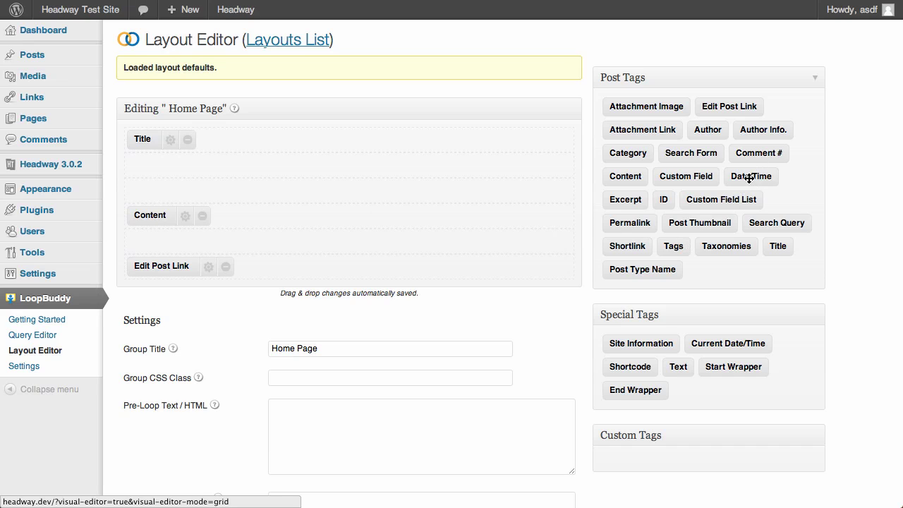
Add a Date/Time tag to the first row of the Home Page layout and move the Title tag to the second row.
left_click_drag(754, 182, 306, 155)
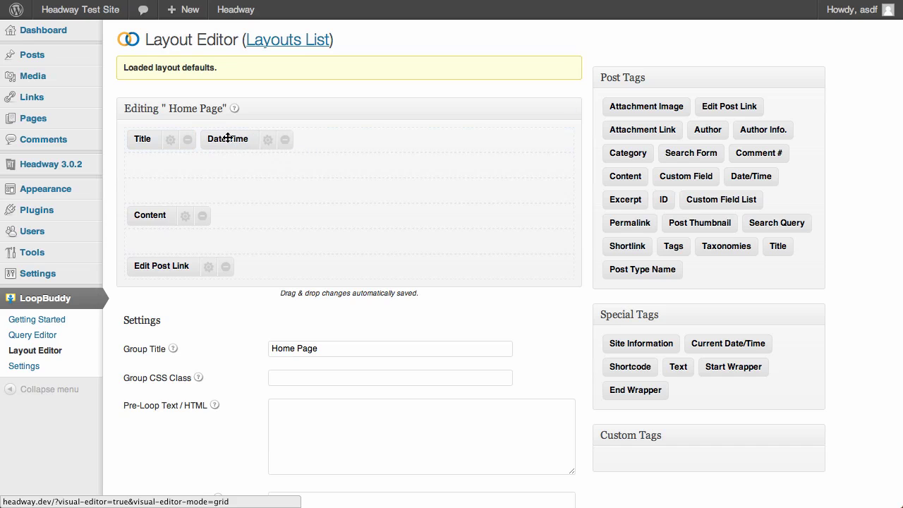
left_click_drag(218, 141, 144, 143)
left_click_drag(232, 138, 190, 166)
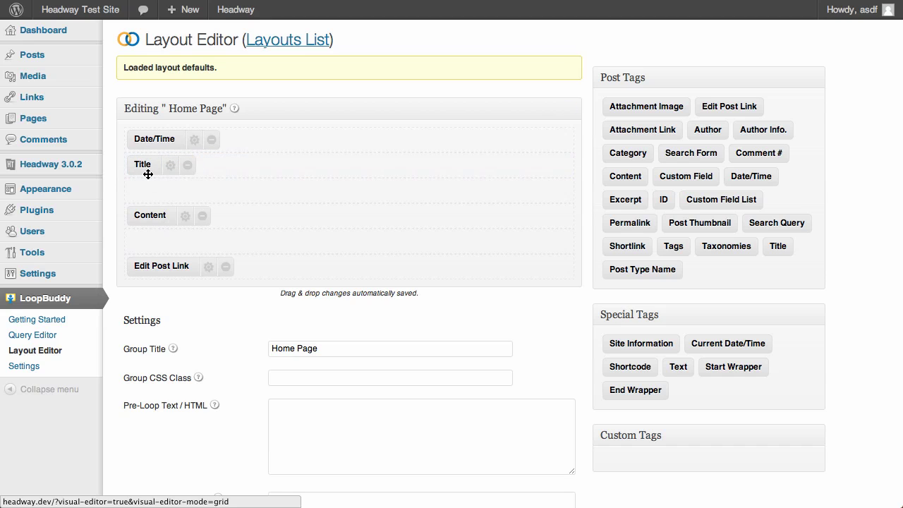
Set the HTML wrapper of the layout's Date/Time tag to DIV.
left_click(194, 139)
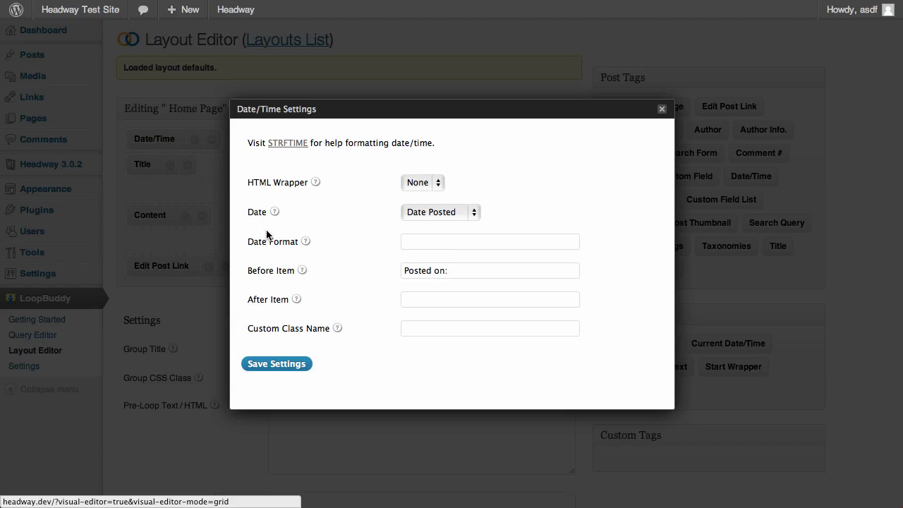
mouse_move(309, 243)
left_click(421, 239)
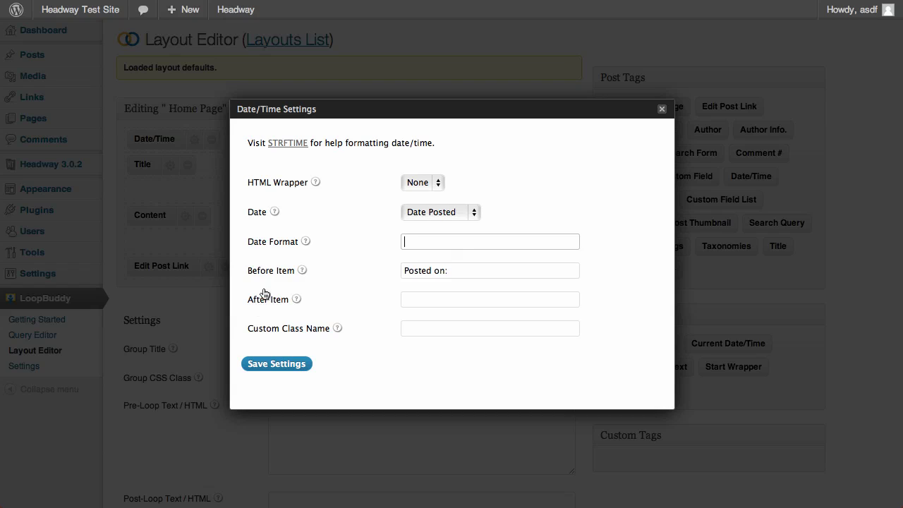
mouse_move(303, 273)
left_click(426, 185)
left_click(426, 202)
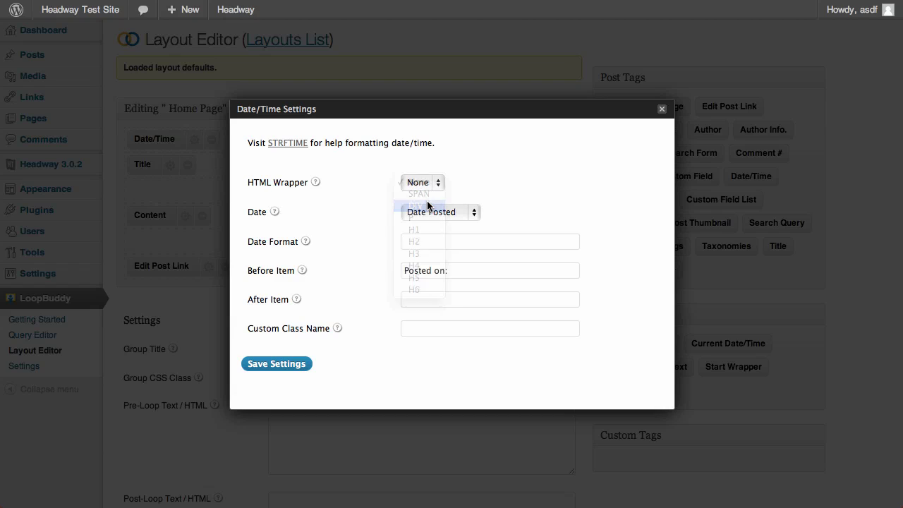
left_click(433, 180)
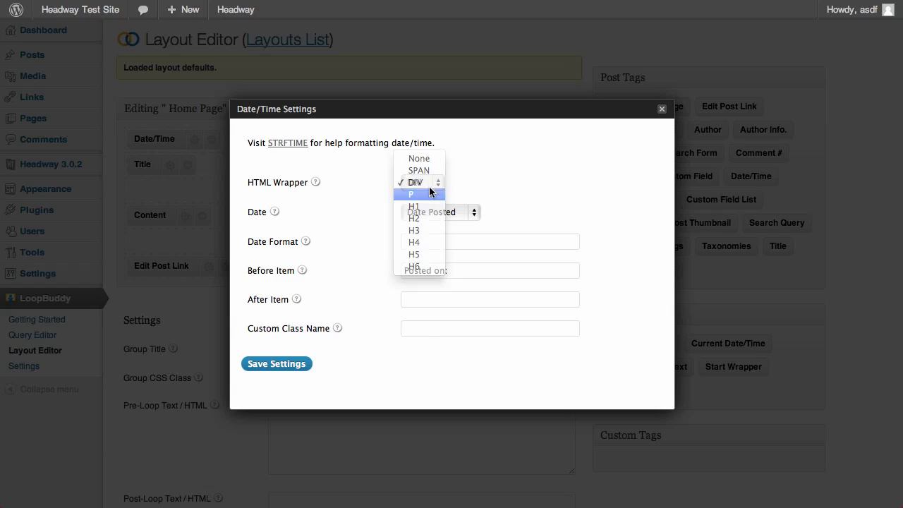
left_click(429, 192)
left_click(426, 183)
left_click(425, 169)
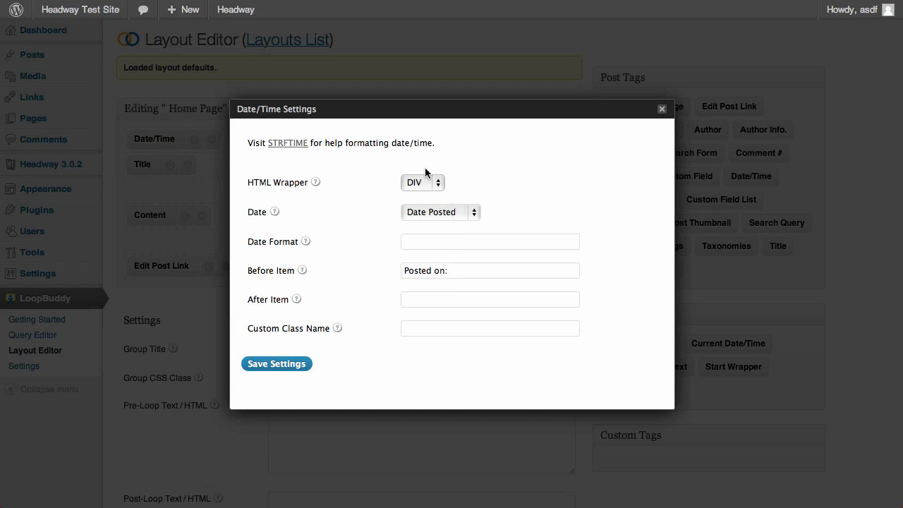
Give the Date/Time tag the custom class name super-time, and save both the tag settings and the layout settings.
left_click(430, 326)
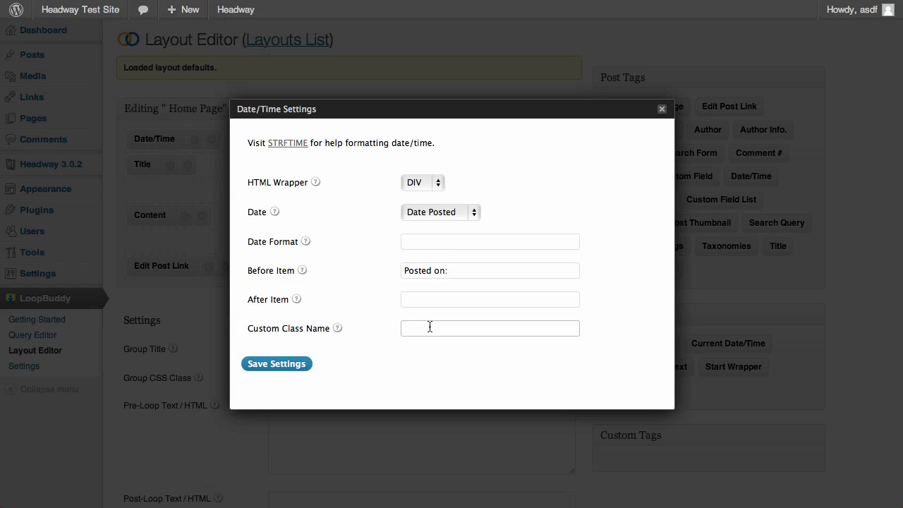
type("super-time")
left_click(300, 361)
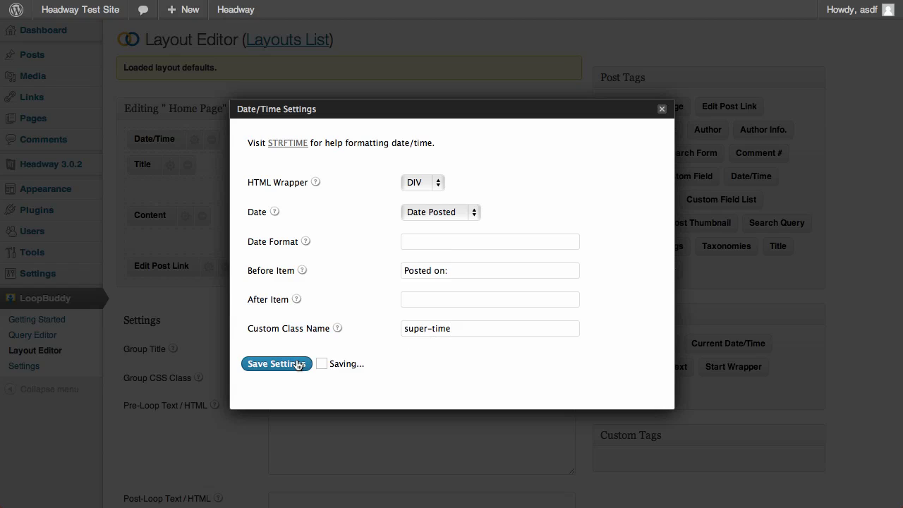
scroll(250, 360, "down", 5)
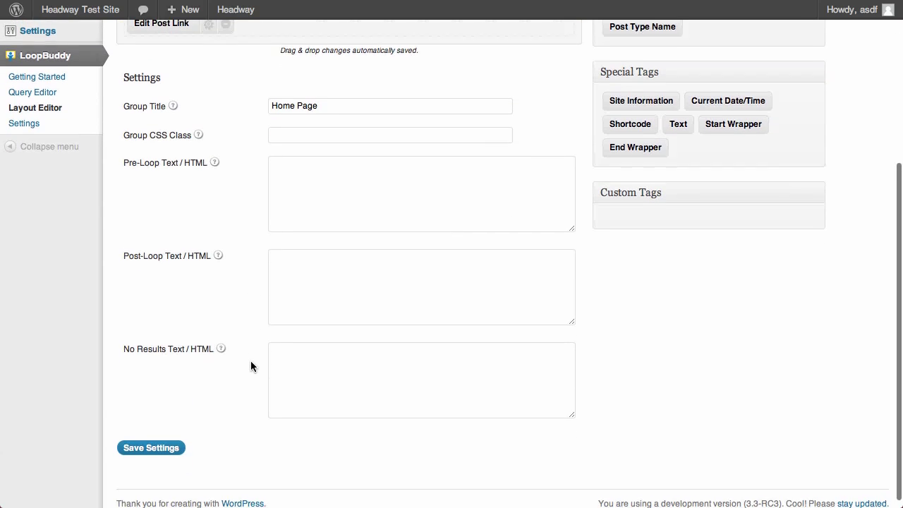
left_click(173, 438)
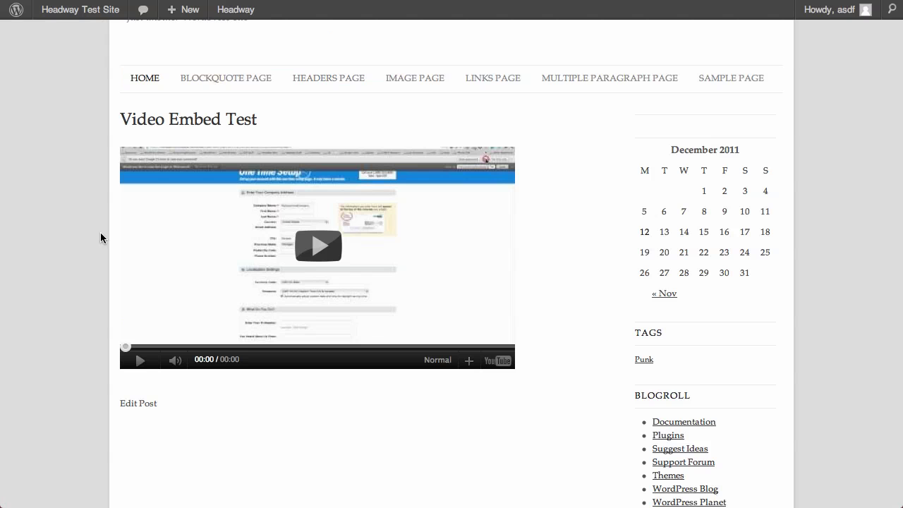
Reload the live home page to check the date line above the post title, and return to the WordPress dashboard.
key("super+r")
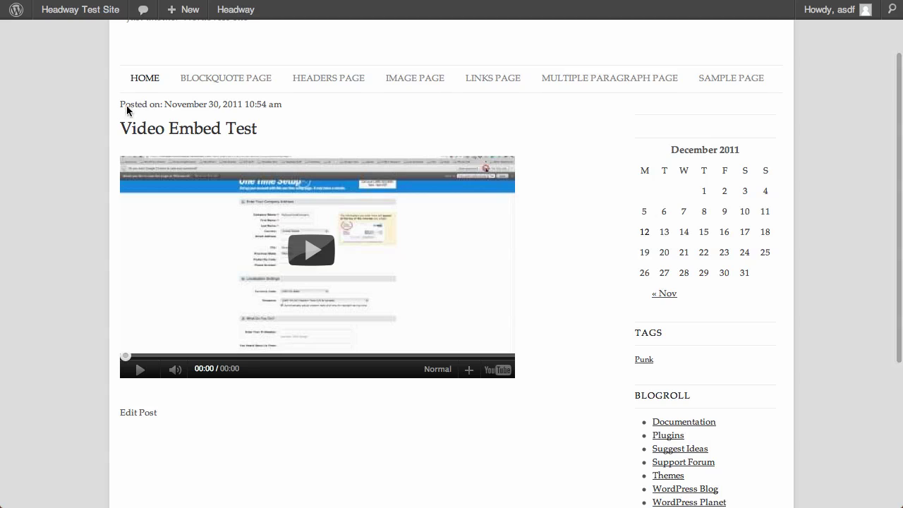
left_click_drag(121, 107, 298, 104)
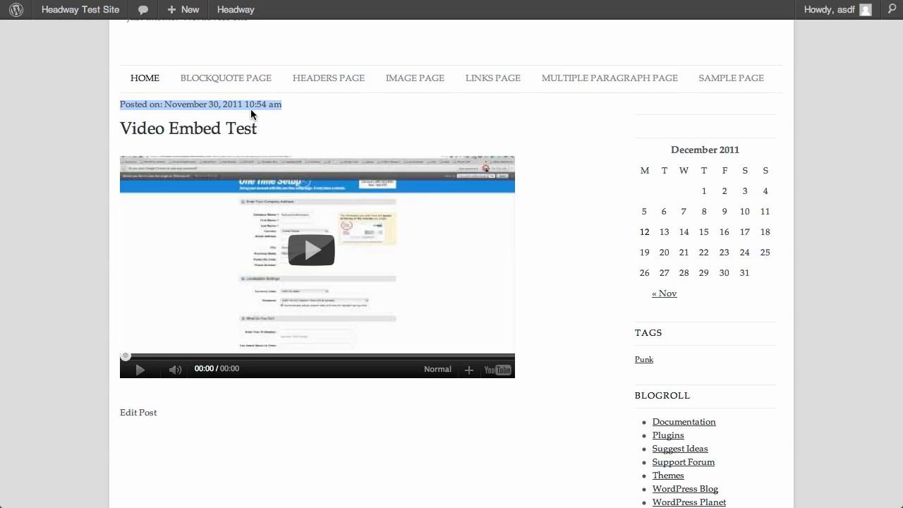
left_click(96, 107)
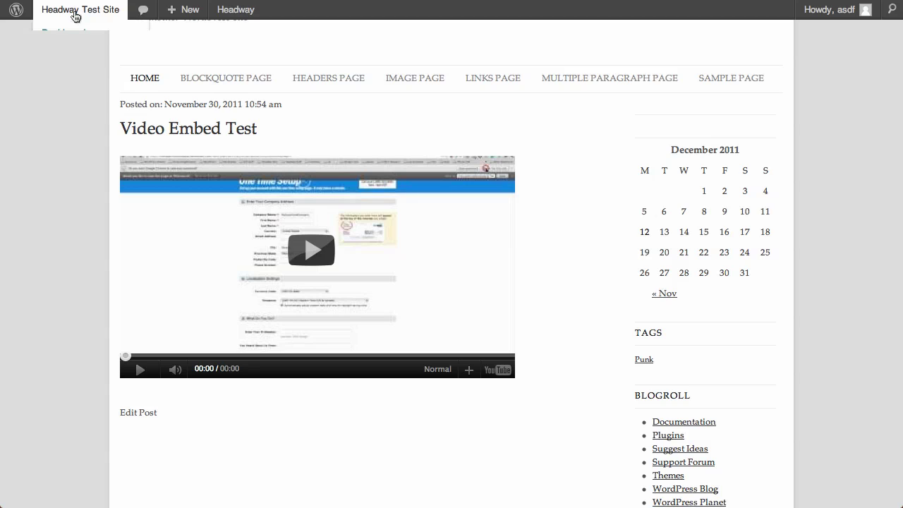
mouse_move(74, 17)
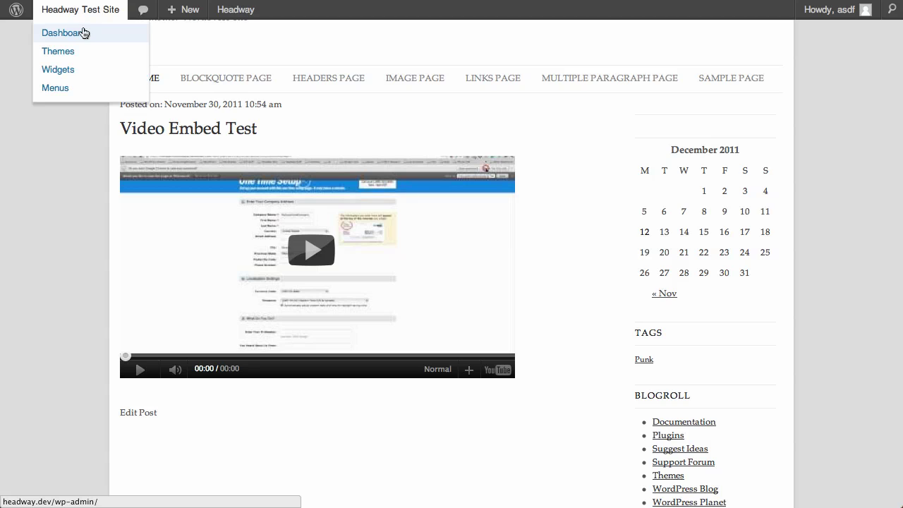
left_click(83, 32)
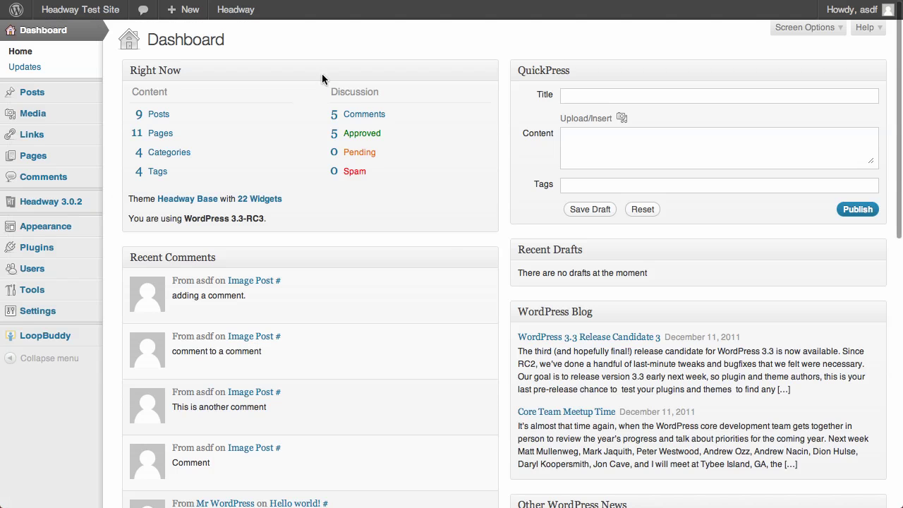
Add the tag punk to the Image Post, and check that post on the live home page.
mouse_move(70, 97)
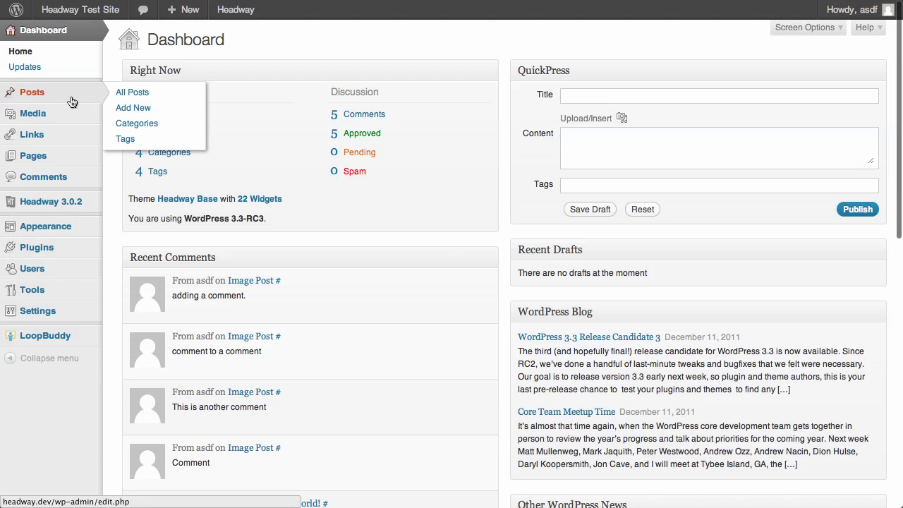
left_click(132, 94)
mouse_move(229, 245)
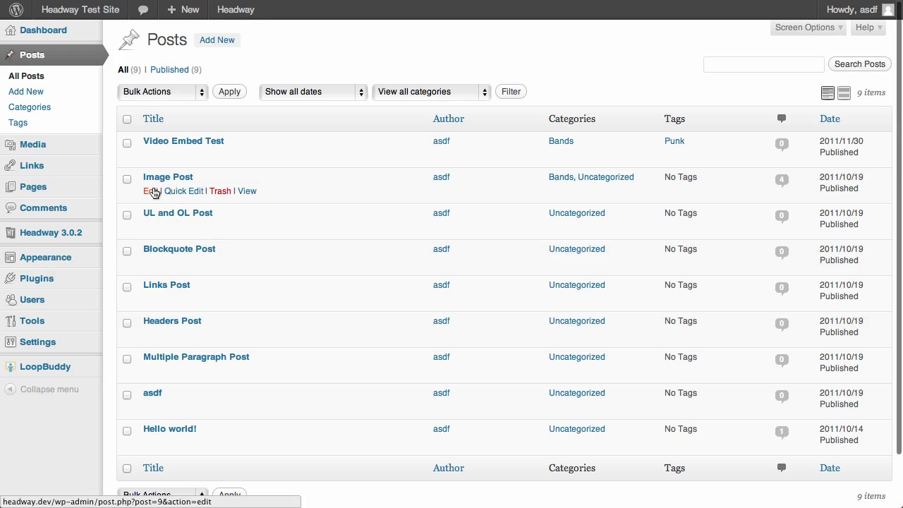
left_click(149, 192)
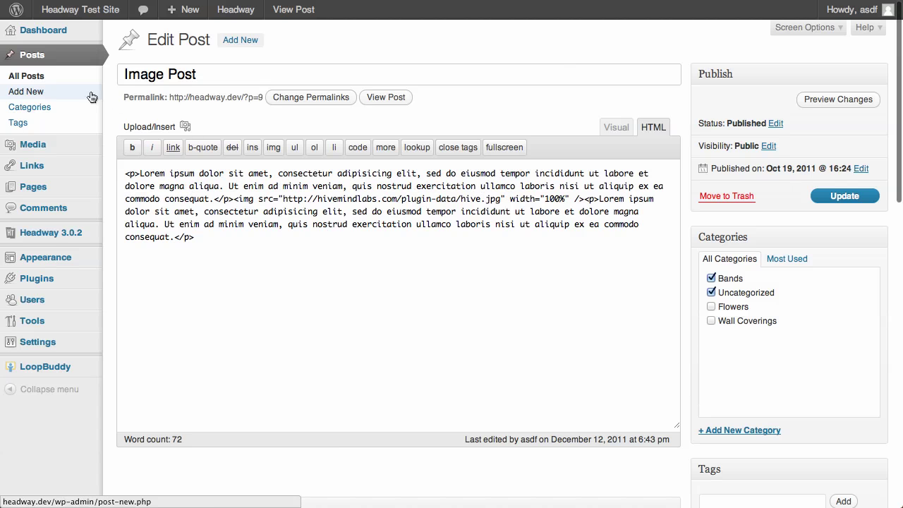
left_click(70, 76)
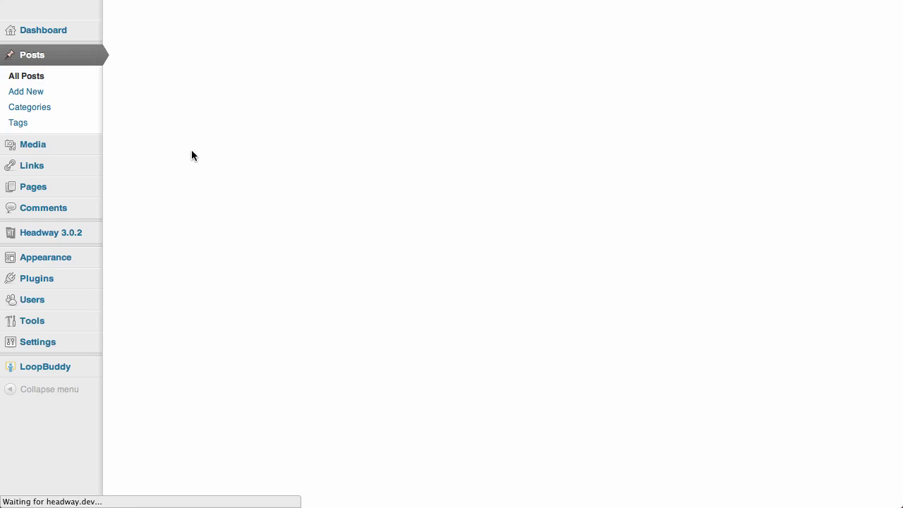
left_click(180, 192)
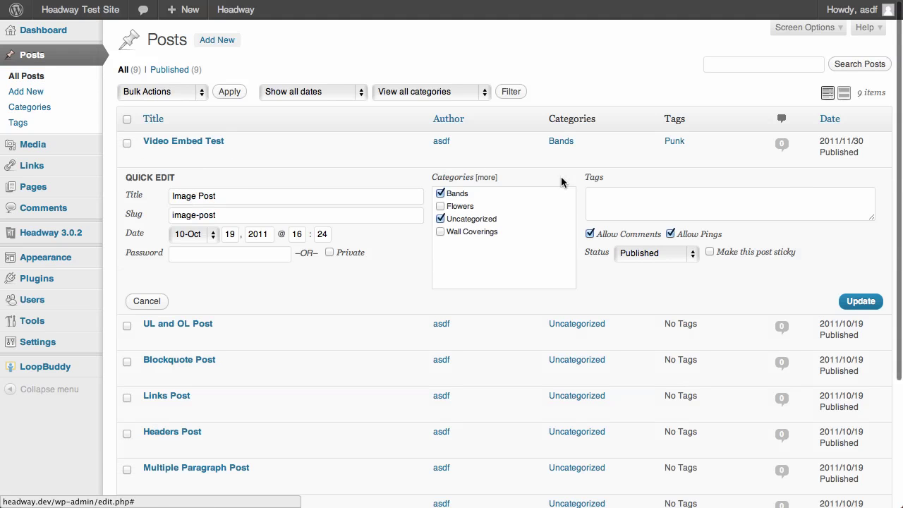
left_click(596, 192)
type("p")
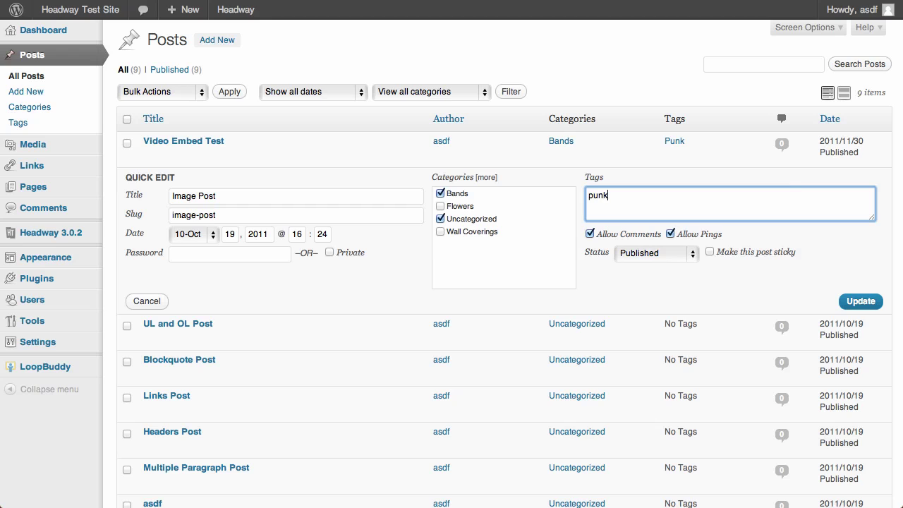
type("unk")
left_click(861, 302)
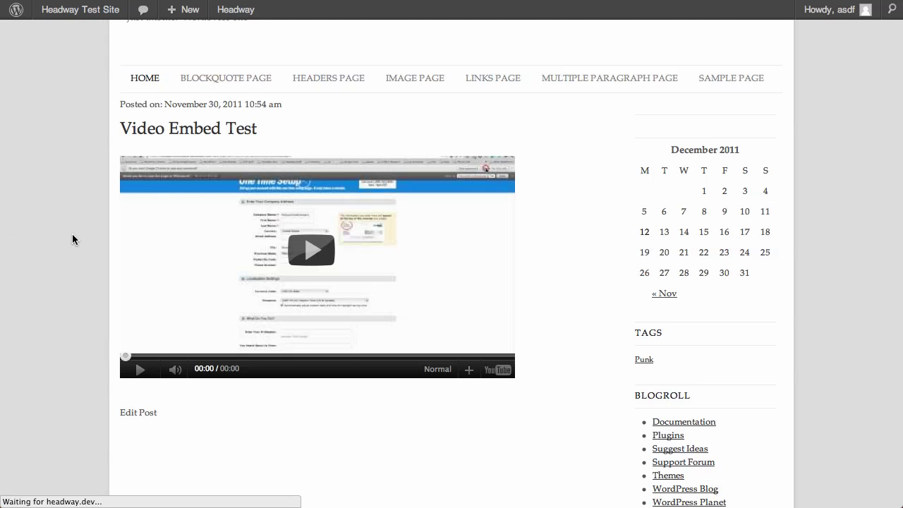
scroll(72, 239, "down", 5)
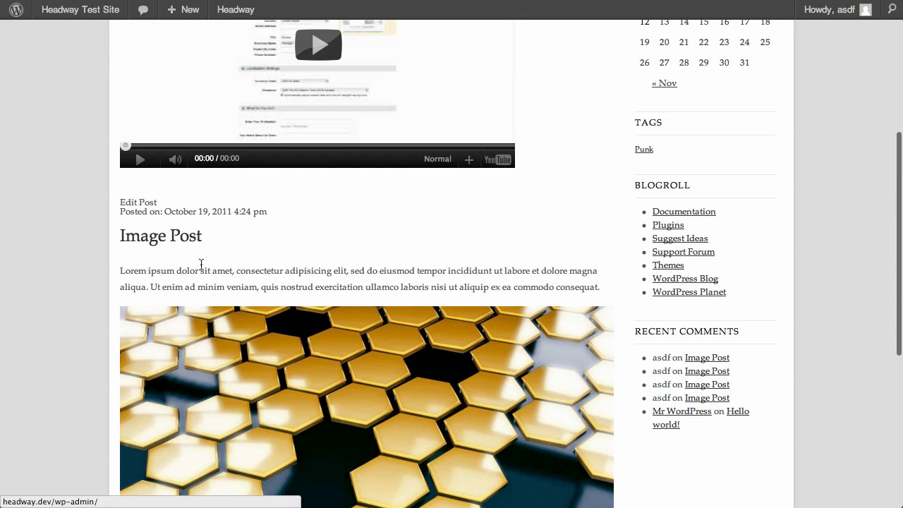
key("alt+Left")
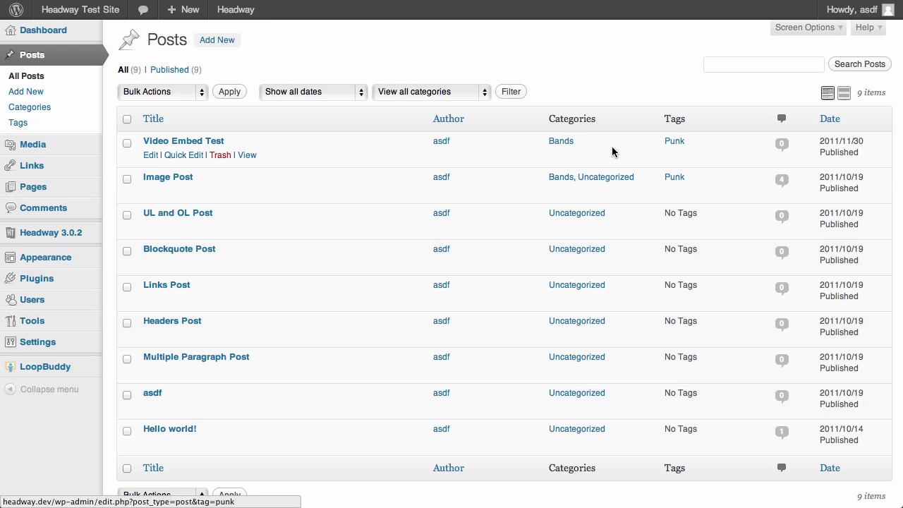
Assign the UL and OL Post to the Bands category as well and give it the tag punk.
left_click(182, 227)
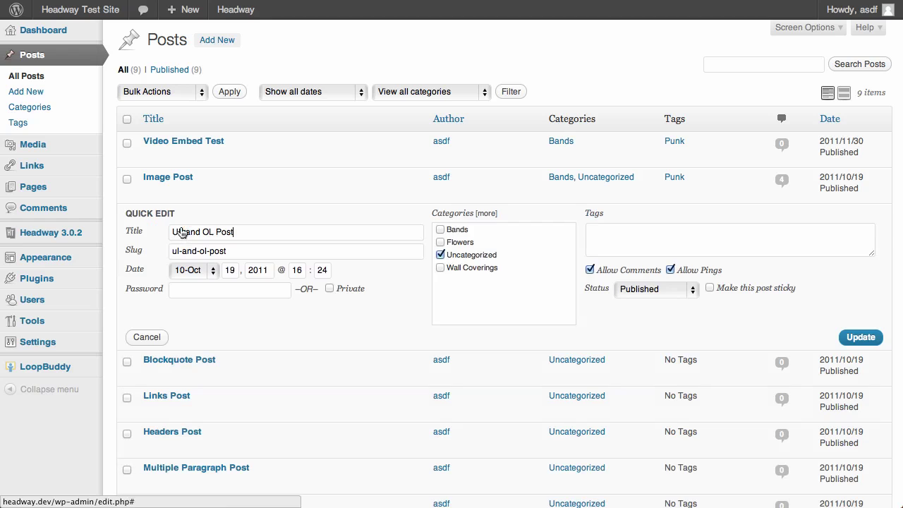
left_click(440, 229)
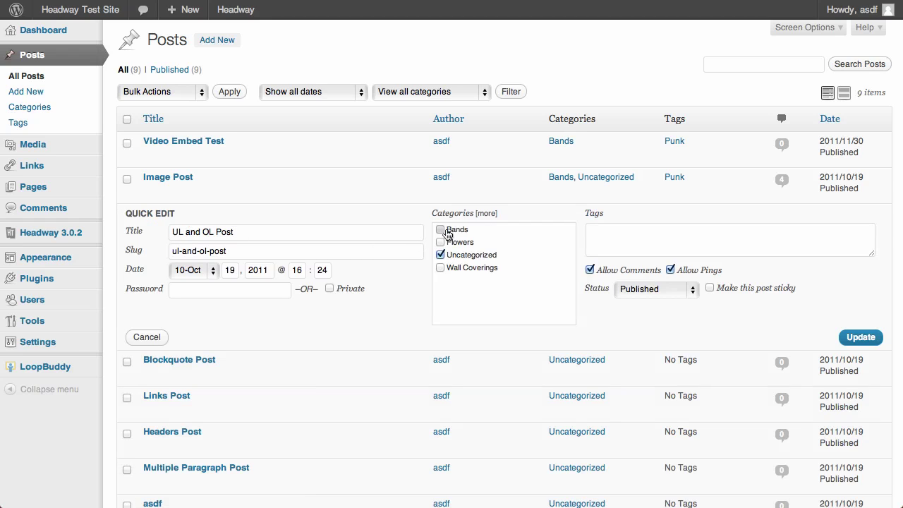
left_click(703, 233)
type("punk")
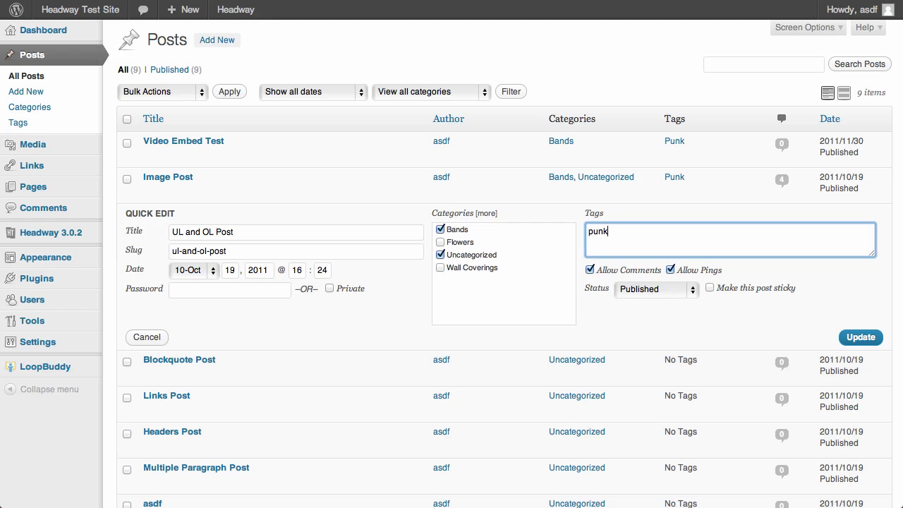
left_click(855, 337)
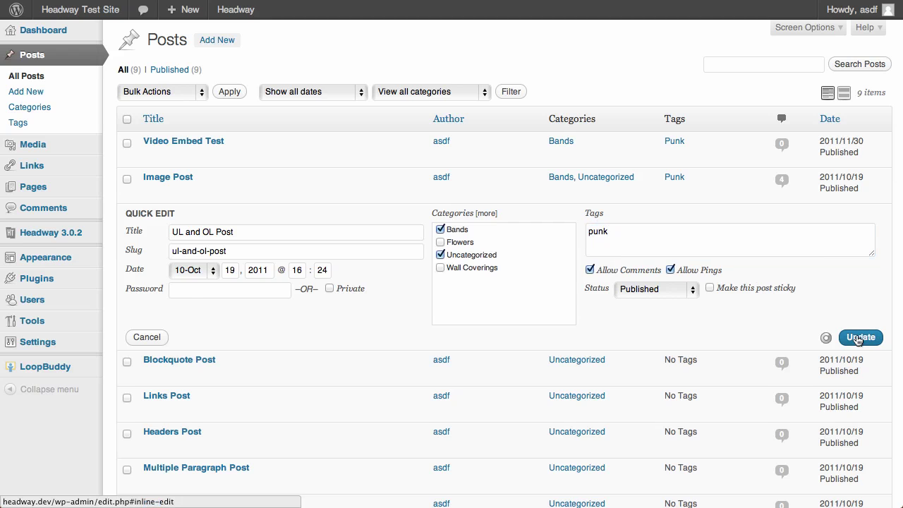
Reload the live home page and look through its posts, including the UL and OL Post.
key("ctrl+Tab")
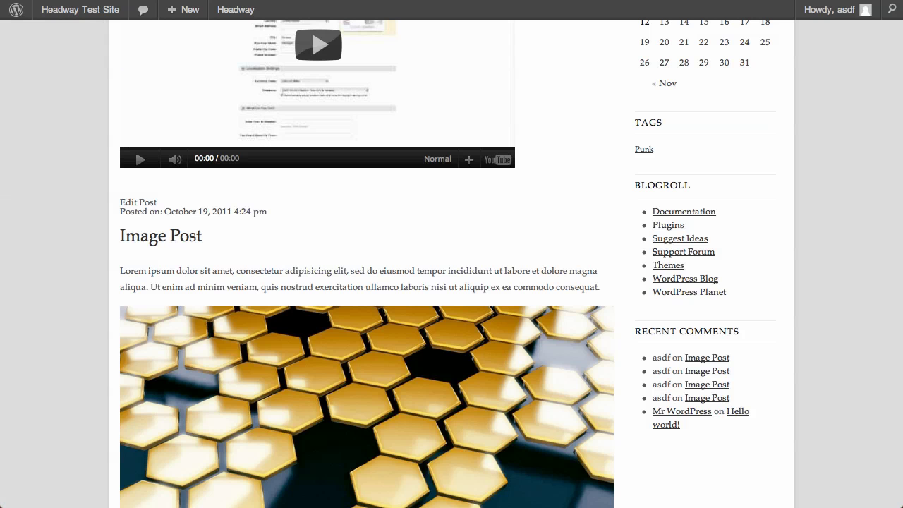
key("super+r")
scroll(88, 326, "down", 10)
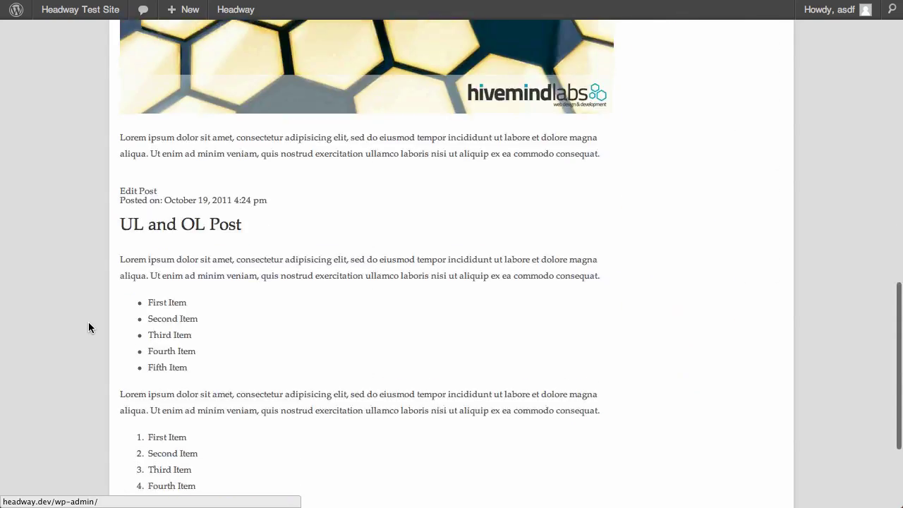
scroll(88, 327, "up", 15)
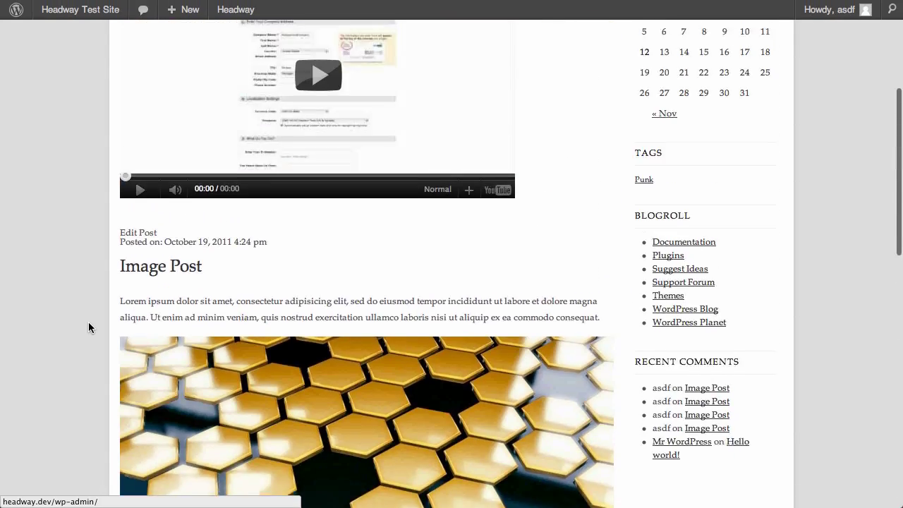
scroll(88, 327, "up", 3)
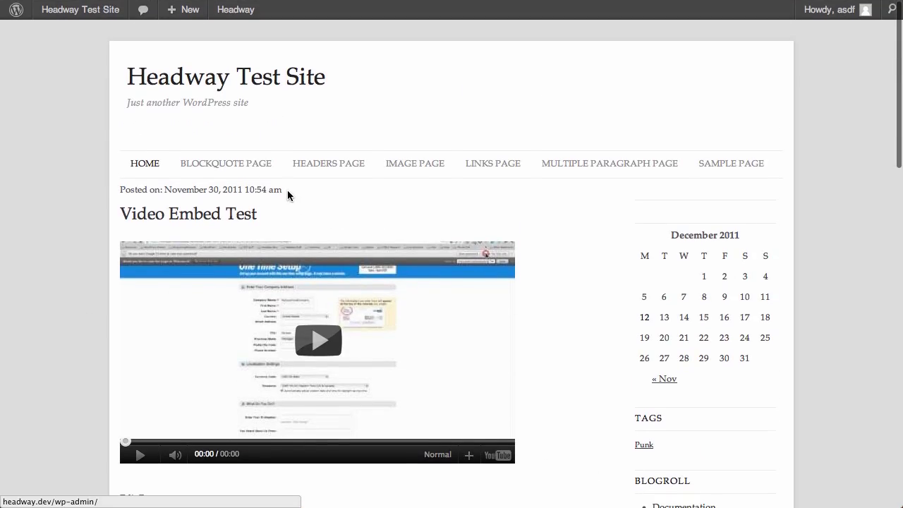
Inspect the HTML element and class of the date line above the Video Embed Test title, and close the inspector.
left_click_drag(287, 195, 119, 190)
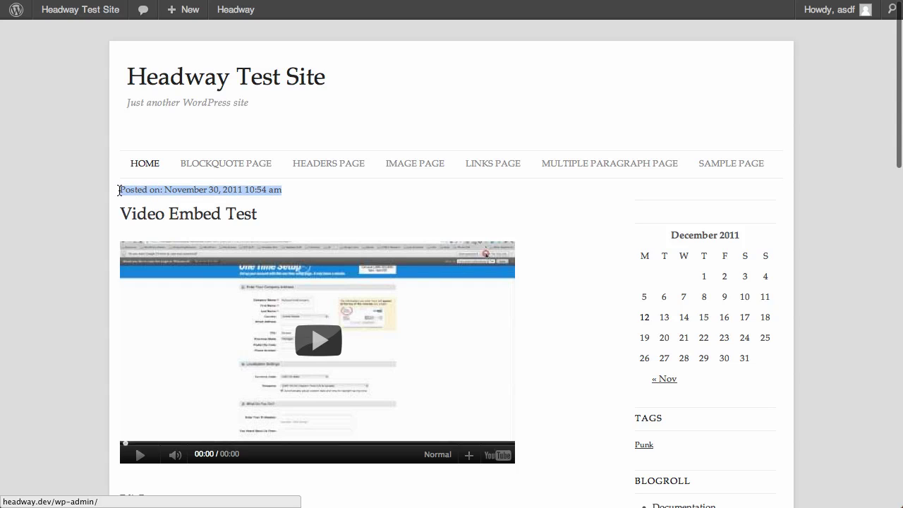
left_click(183, 188)
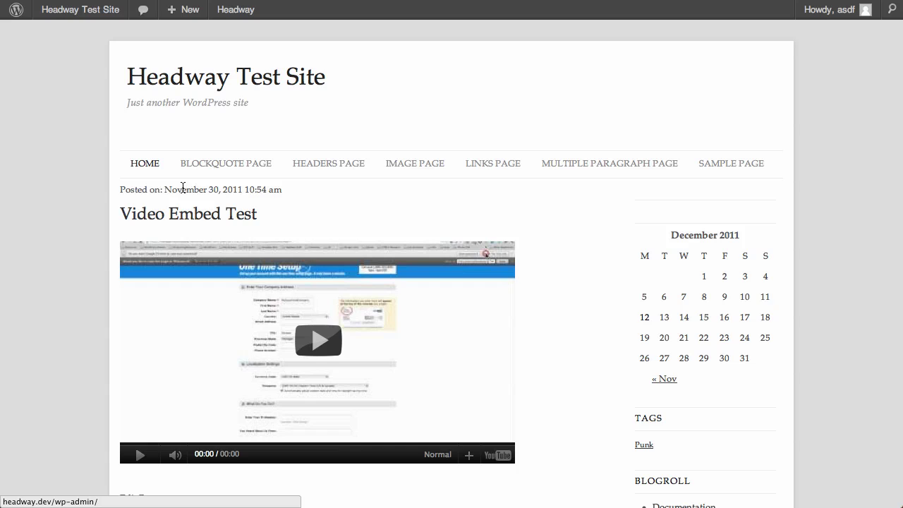
right_click(183, 187)
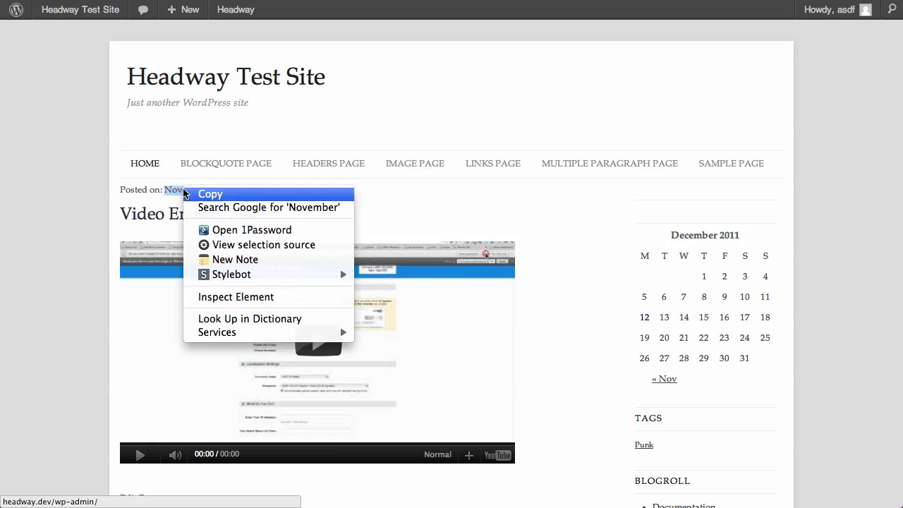
left_click(221, 297)
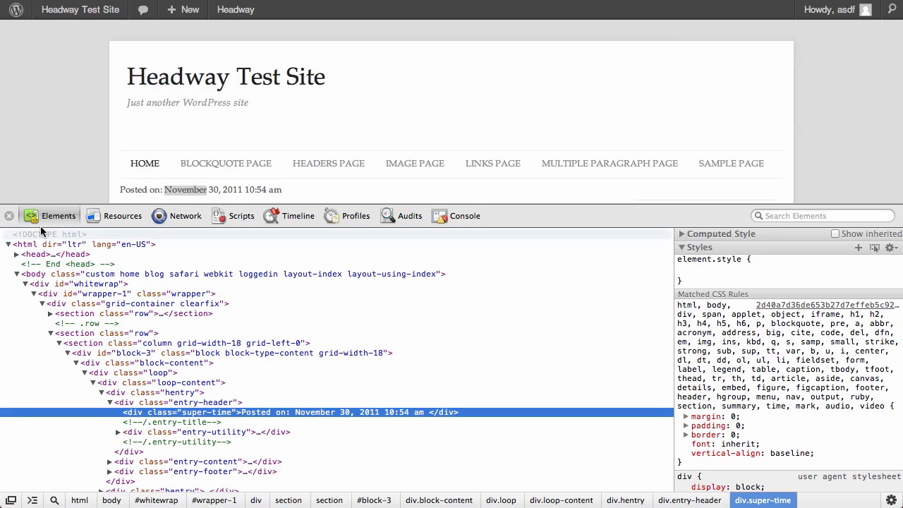
left_click(9, 215)
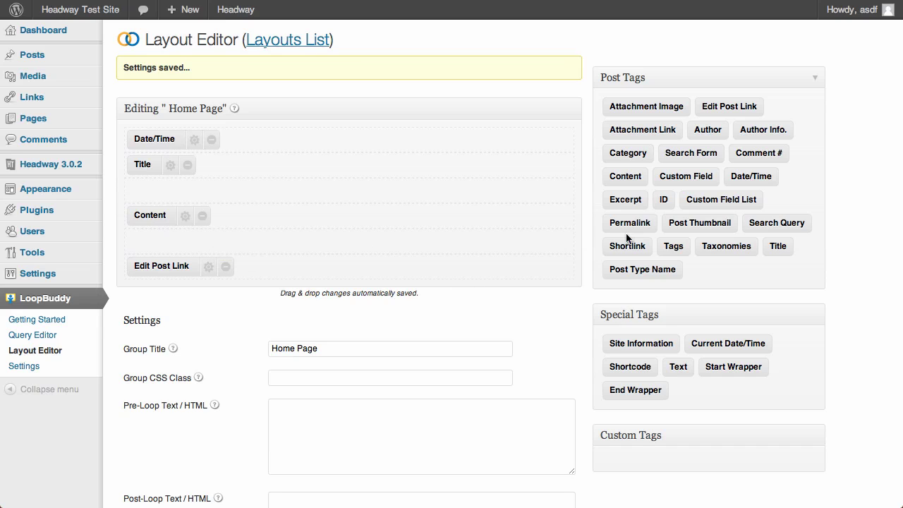
Add a Post Thumbnail tag to the Home Page layout's first row, with Date/Time in the second row and Title in the third.
left_click_drag(706, 227, 297, 143)
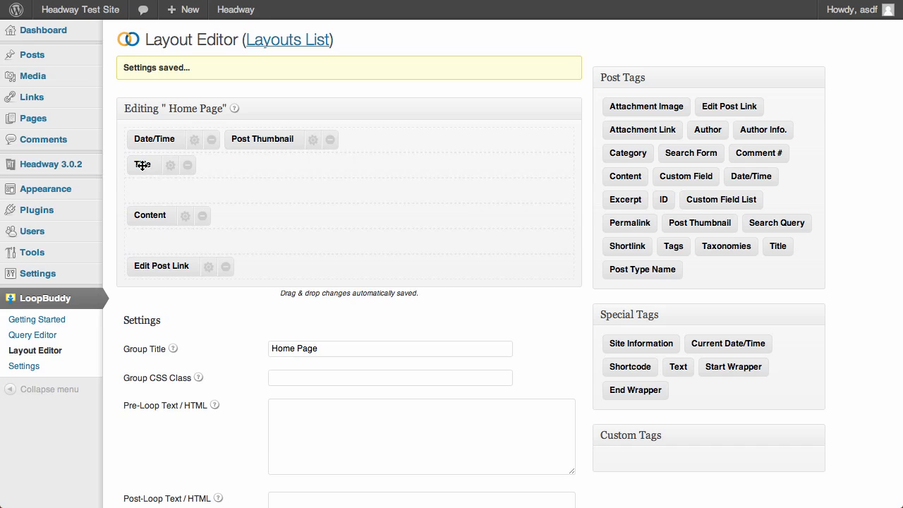
left_click_drag(141, 167, 141, 189)
left_click_drag(139, 140, 141, 165)
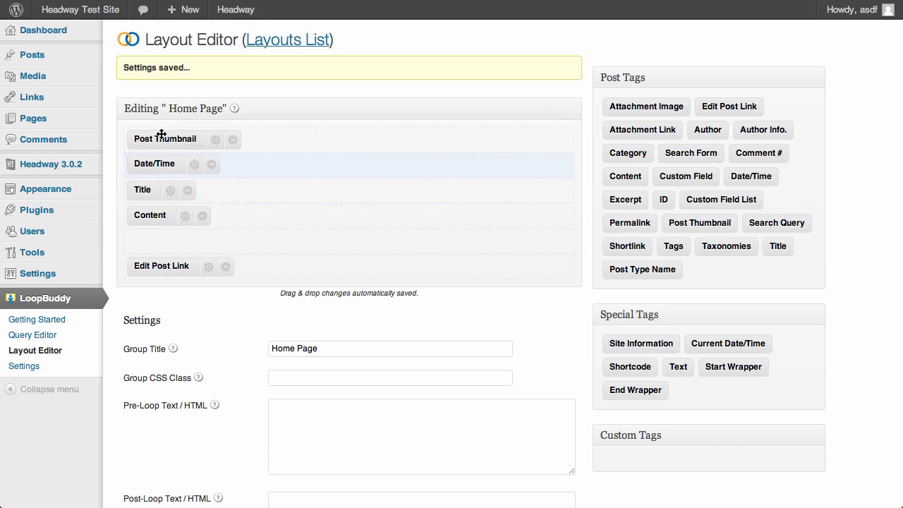
Set the Post Thumbnail tag's HTML wrapper to DIV and its image size to Thumbnail.
left_click(219, 141)
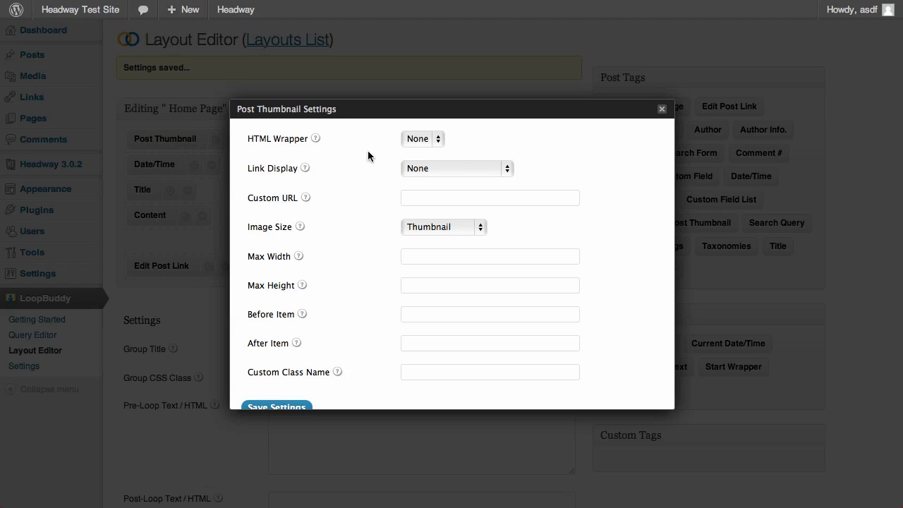
left_click(413, 140)
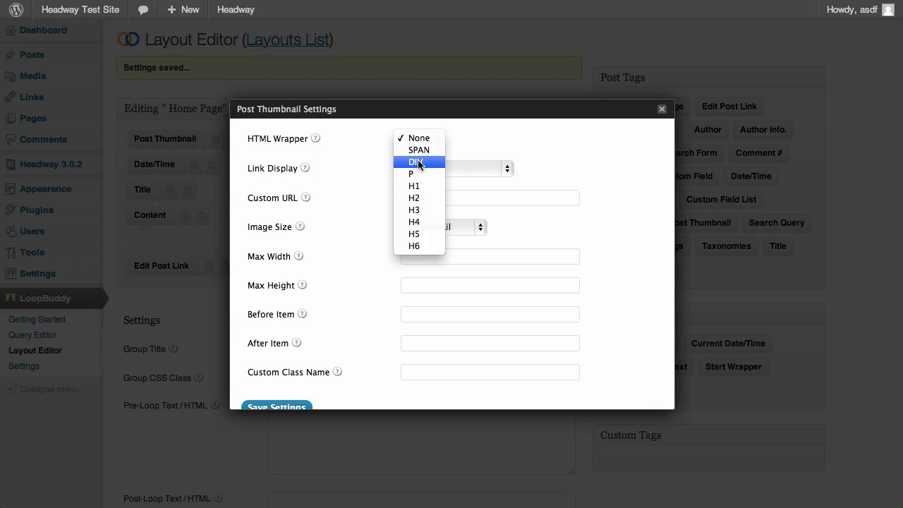
left_click(417, 161)
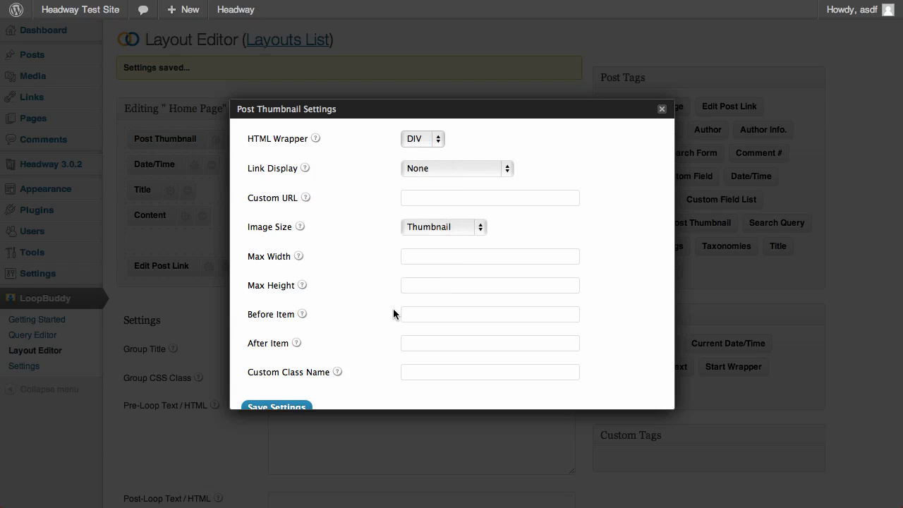
left_click(434, 228)
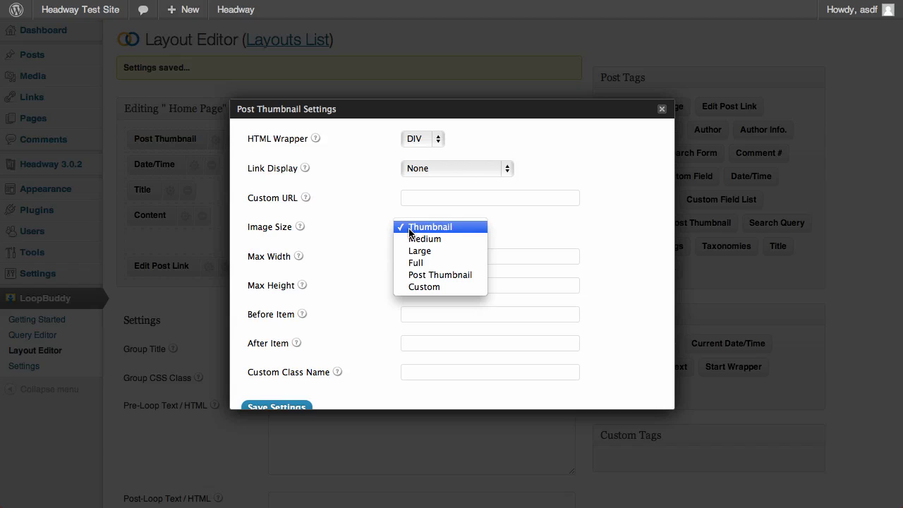
left_click(410, 231)
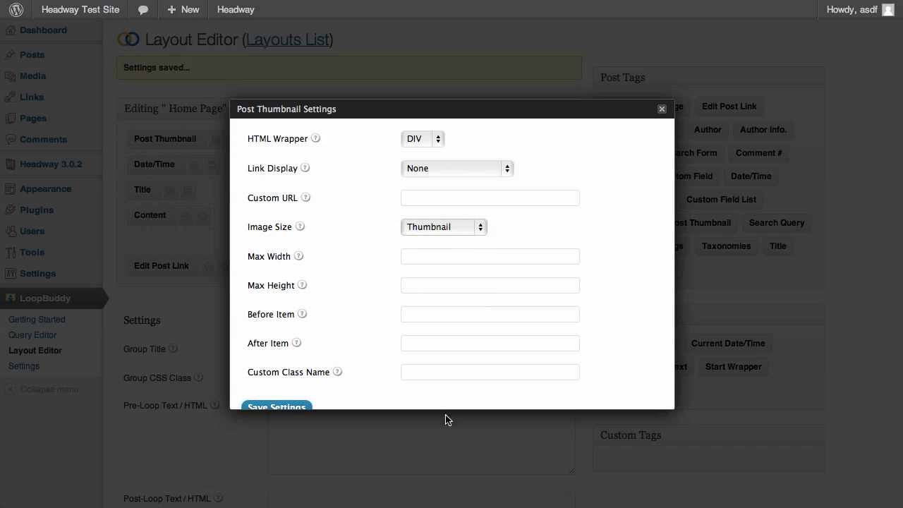
Save the Post Thumbnail tag settings and the Home Page layout settings, and go to the list of all posts.
left_click(429, 369)
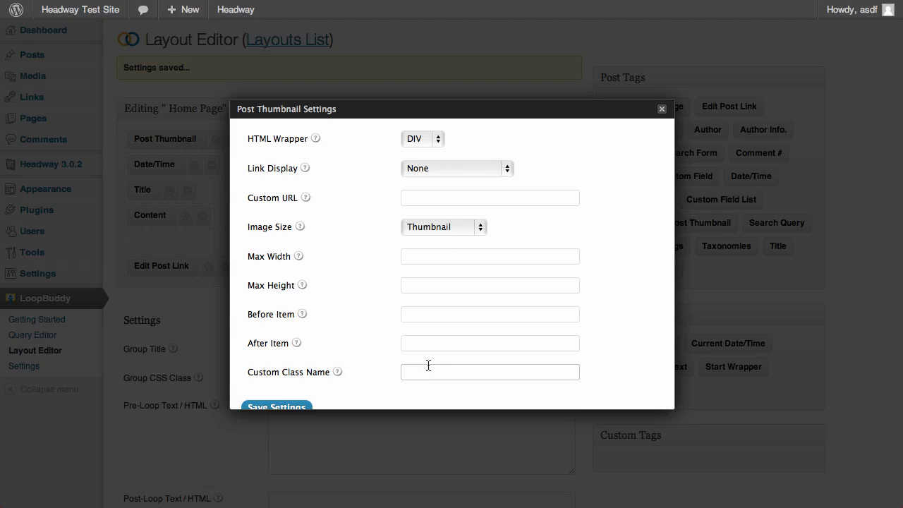
scroll(373, 307, "down", 1)
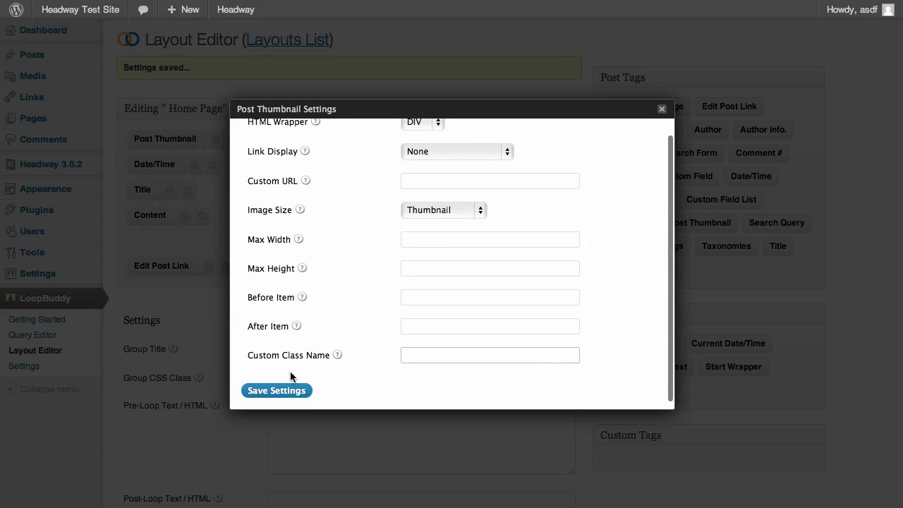
left_click(289, 391)
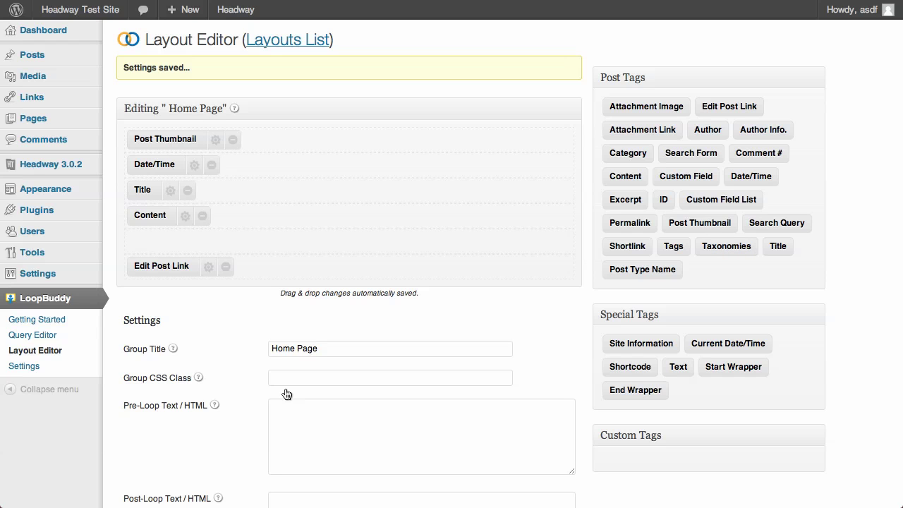
scroll(231, 345, "down", 5)
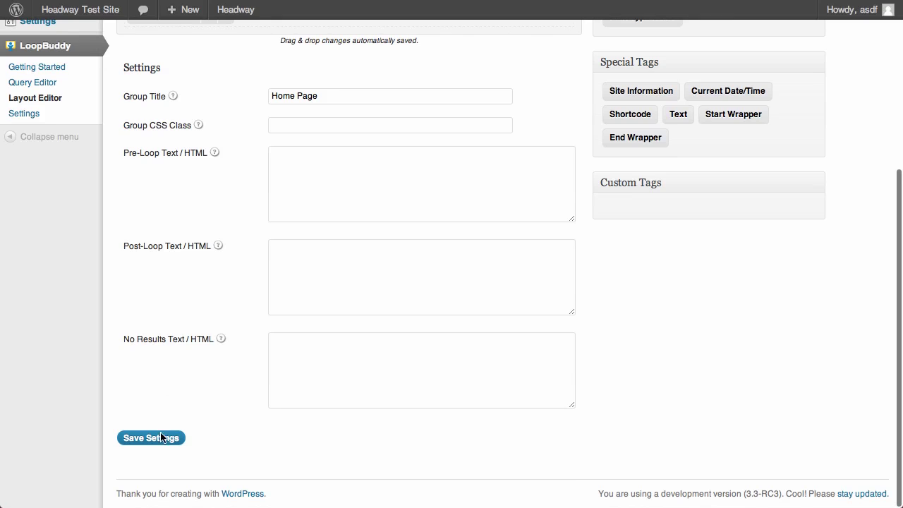
left_click(162, 439)
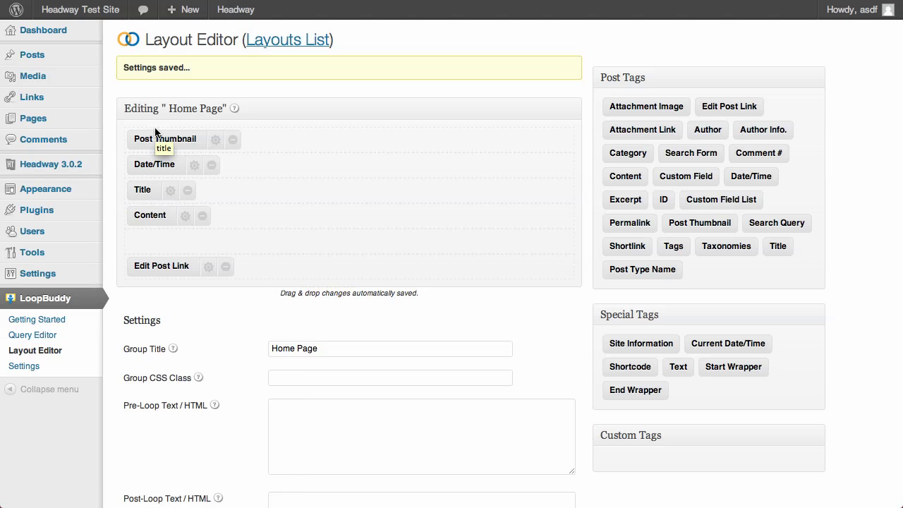
mouse_move(69, 61)
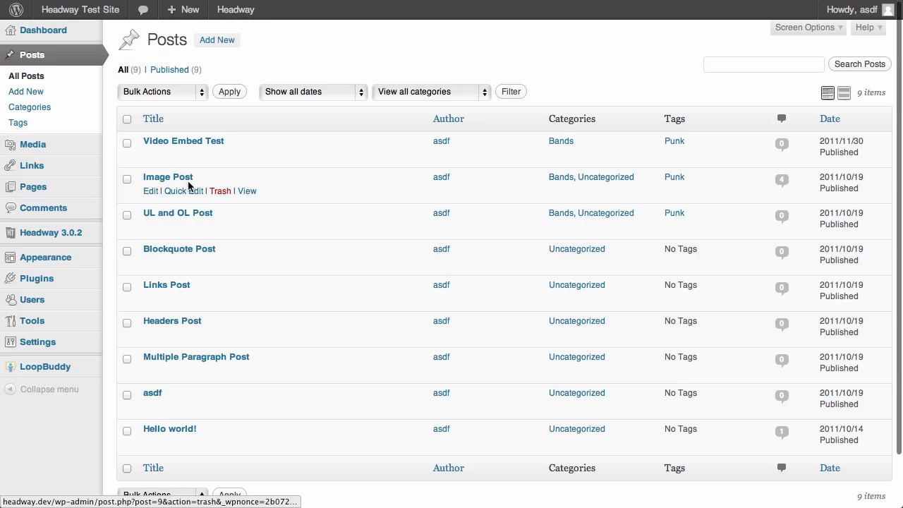
Set IMG_0661 from the Media Library as the Video Embed Test post's featured image and update the post.
left_click(149, 156)
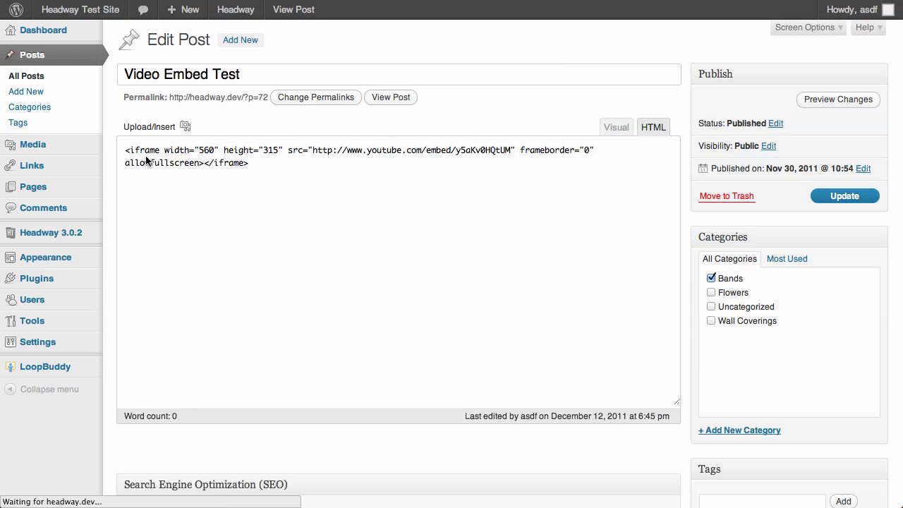
scroll(566, 372, "down", 10)
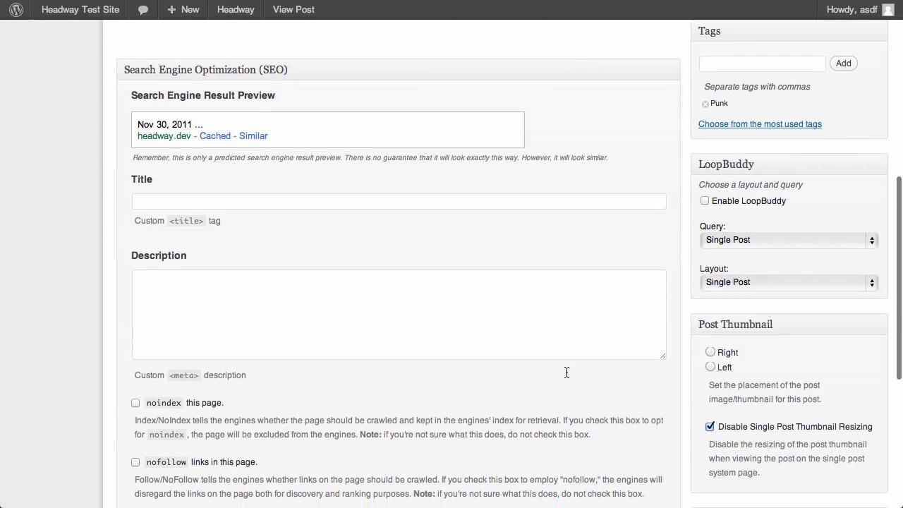
scroll(567, 372, "down", 1)
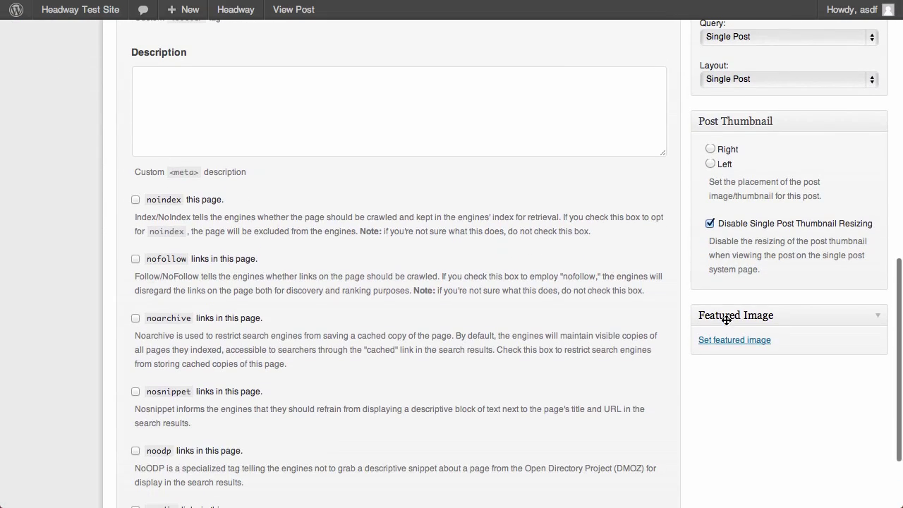
left_click(722, 341)
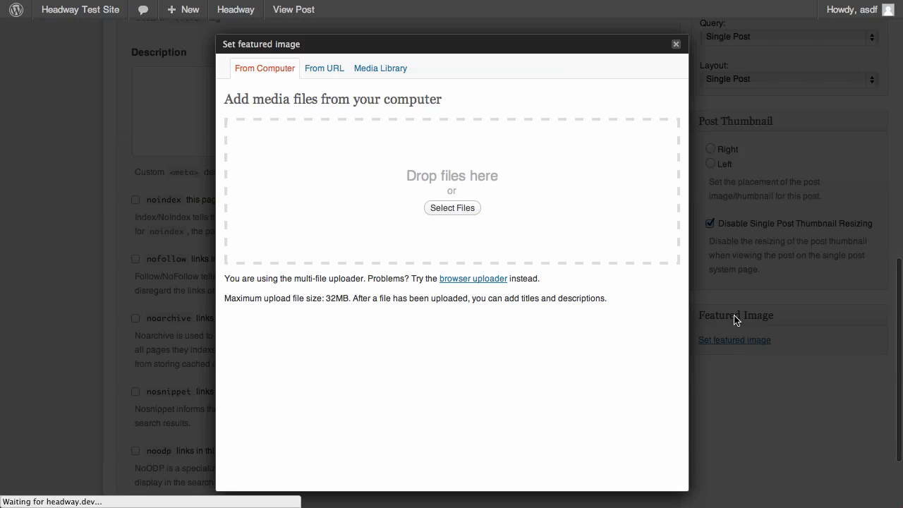
left_click(368, 66)
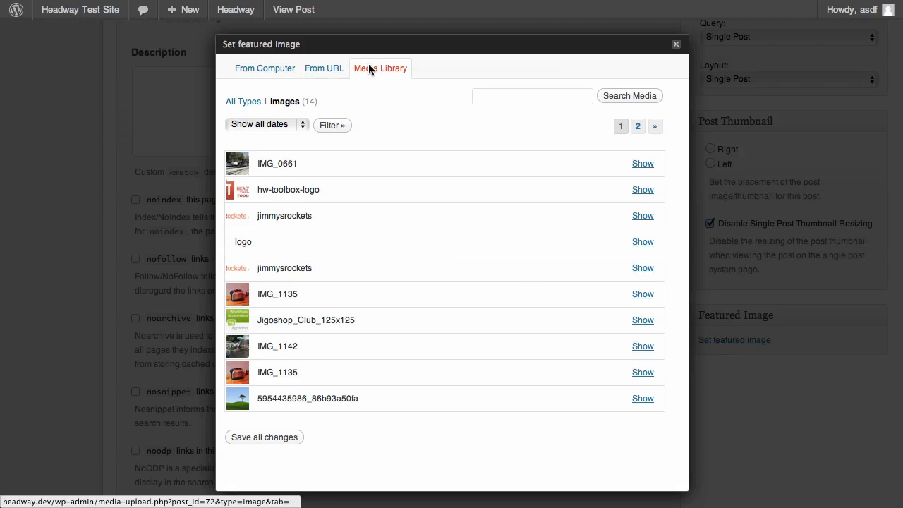
left_click(642, 163)
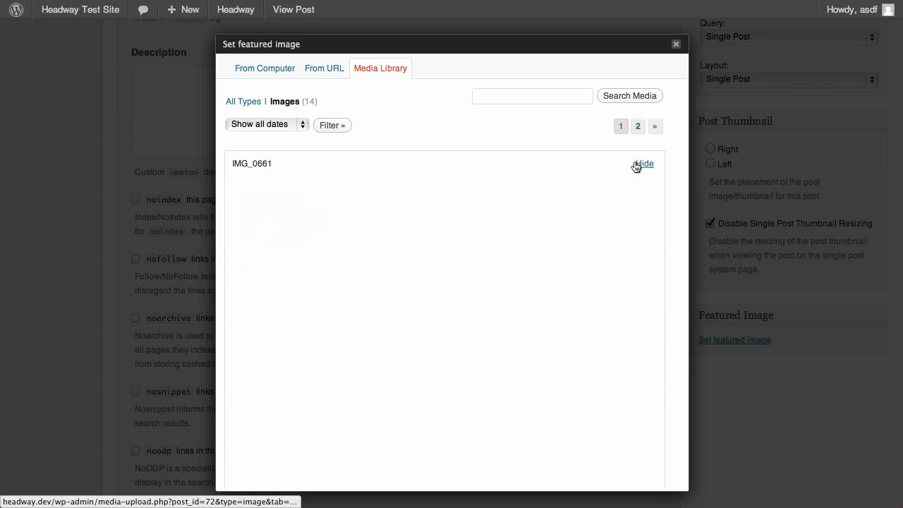
scroll(435, 279, "down", 3)
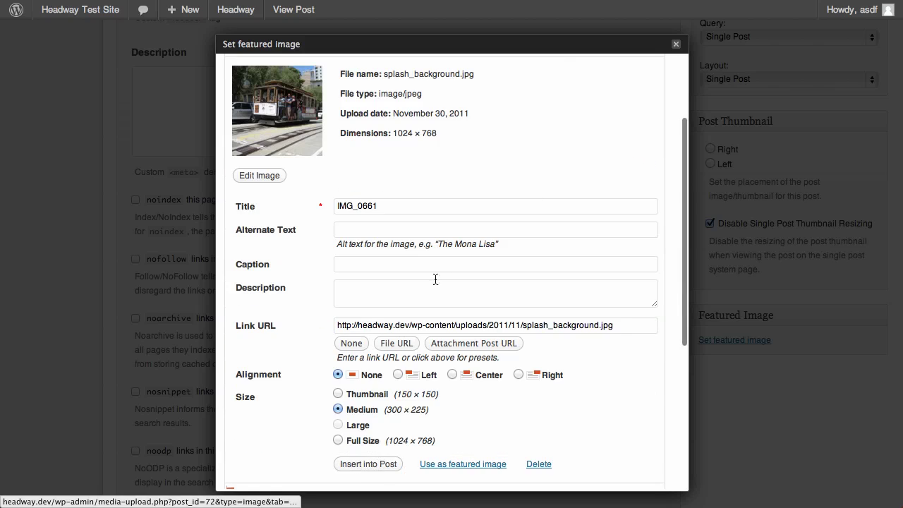
left_click(441, 464)
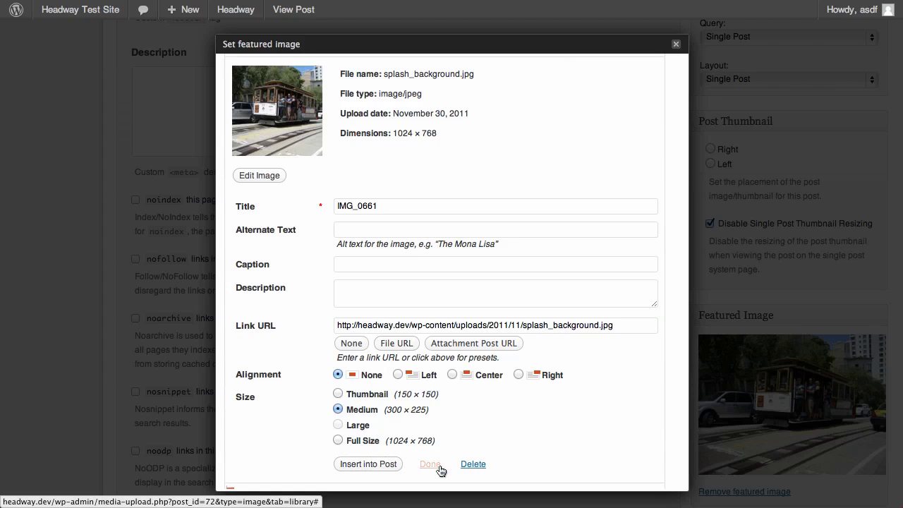
left_click(675, 45)
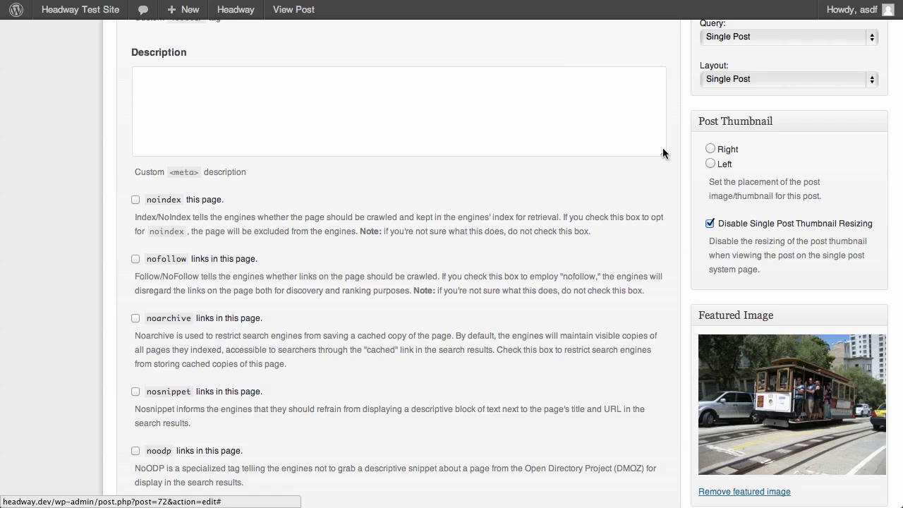
scroll(663, 147, "up", 10)
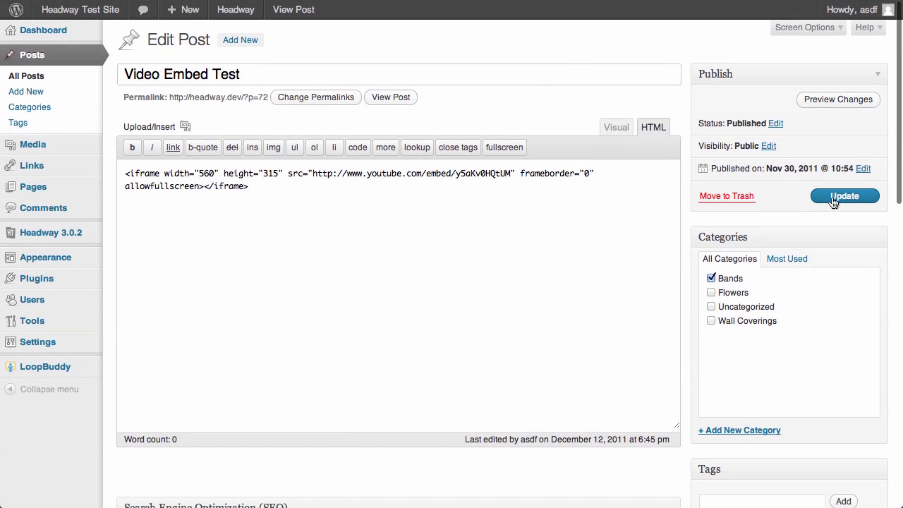
left_click(835, 197)
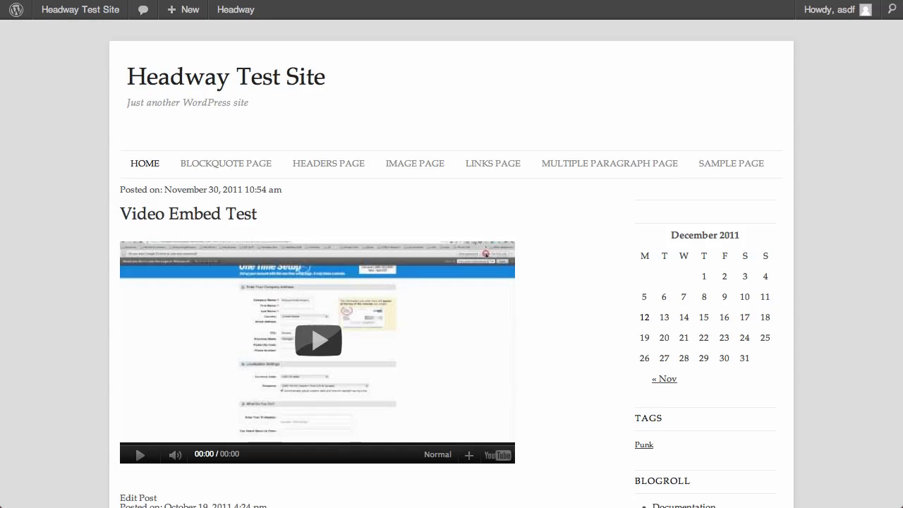
Reload the blog home page and check the order of thumbnail, date and title on the Video Embed Test post.
key("super+r")
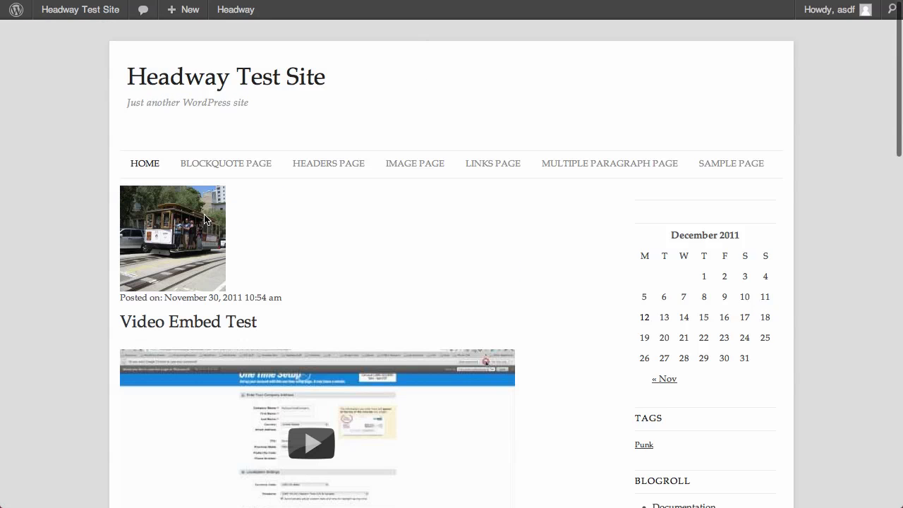
triple_click(134, 298)
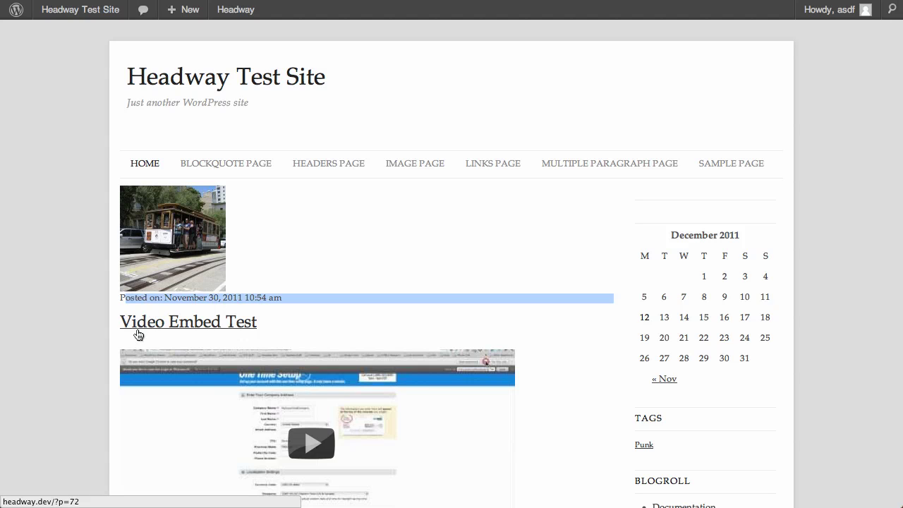
scroll(54, 401, "down", 2)
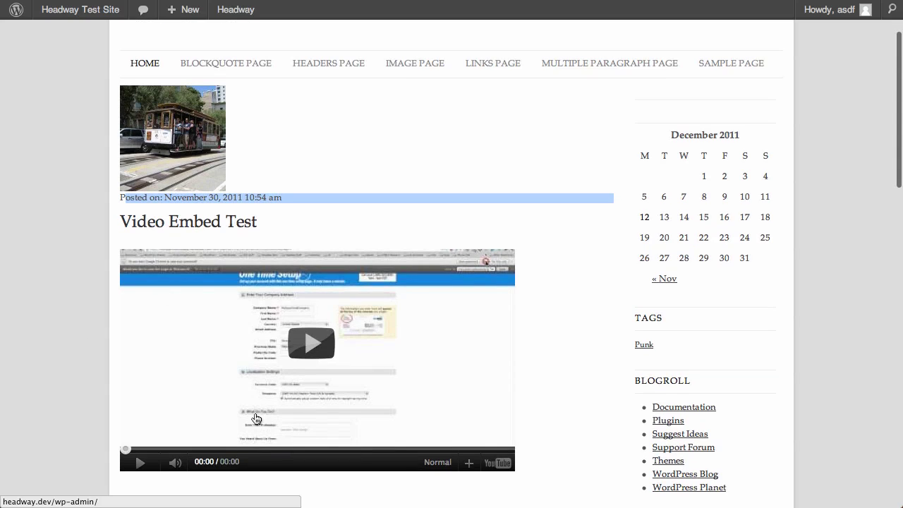
scroll(111, 336, "down", 3)
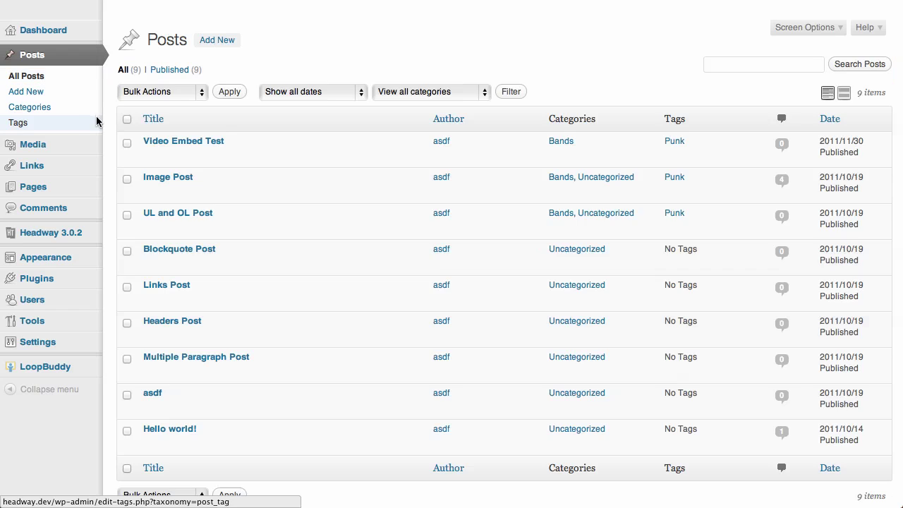
left_click(151, 192)
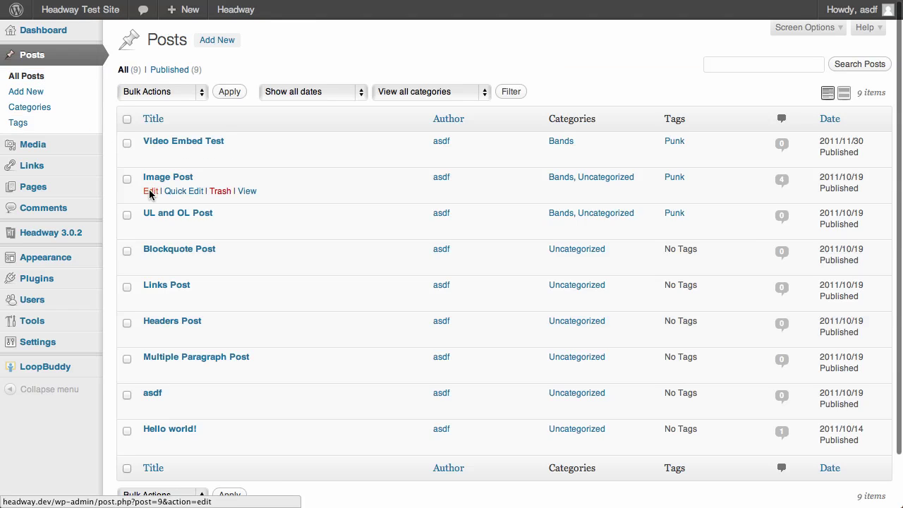
scroll(648, 347, "down", 15)
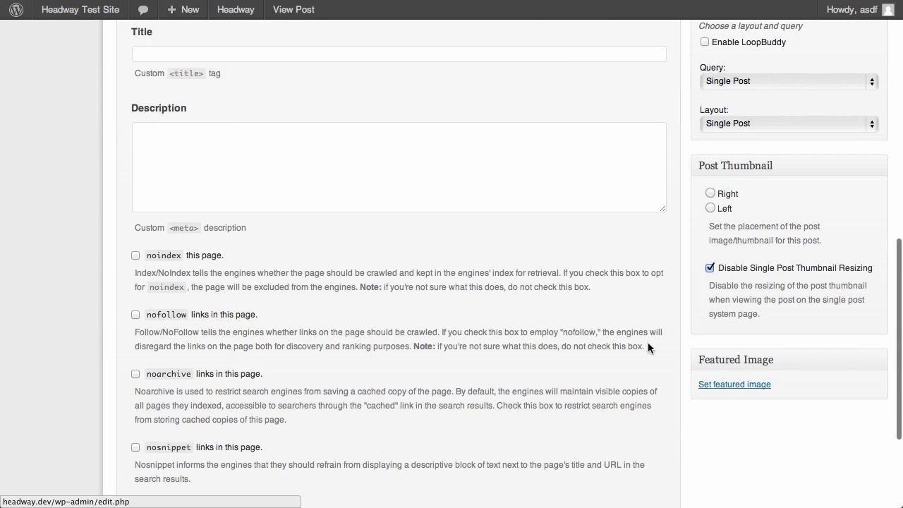
left_click(708, 385)
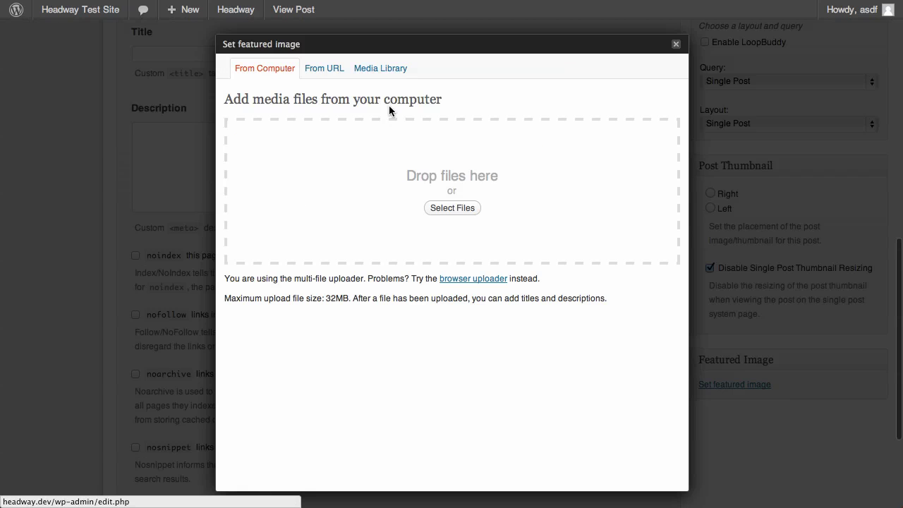
left_click(386, 70)
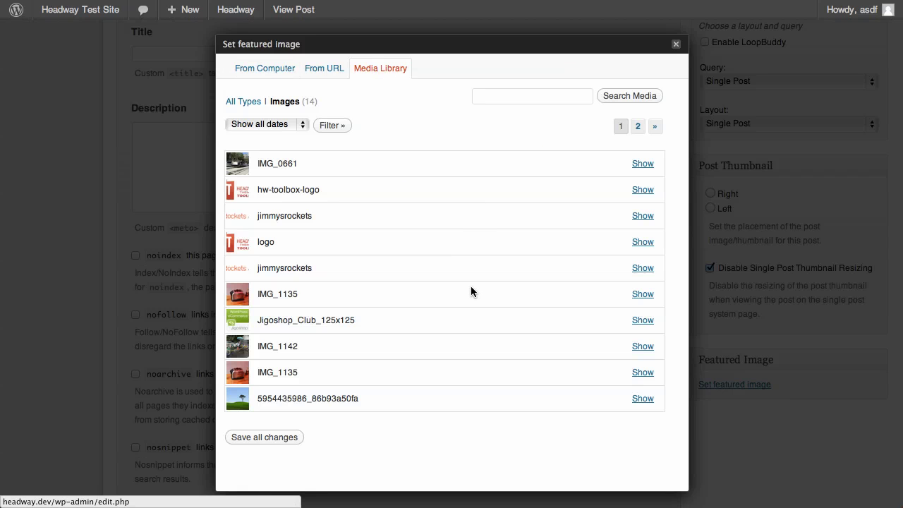
left_click(643, 397)
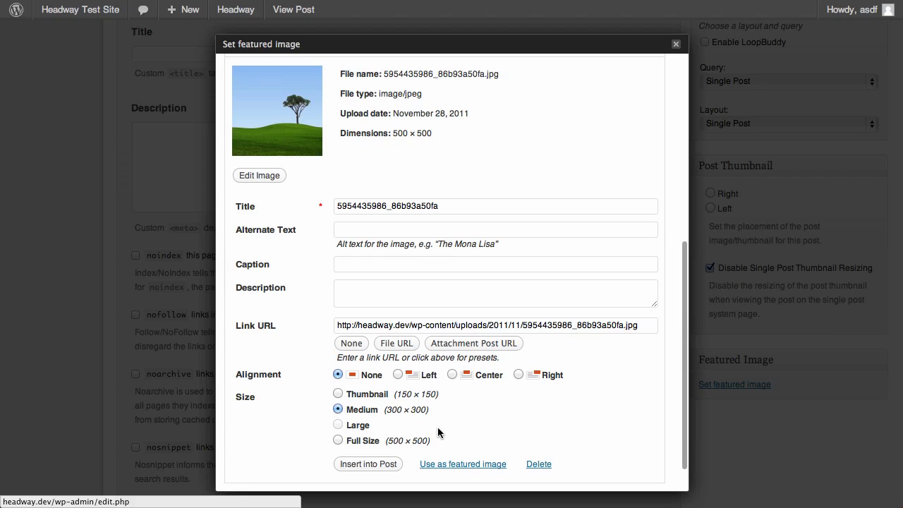
left_click(432, 464)
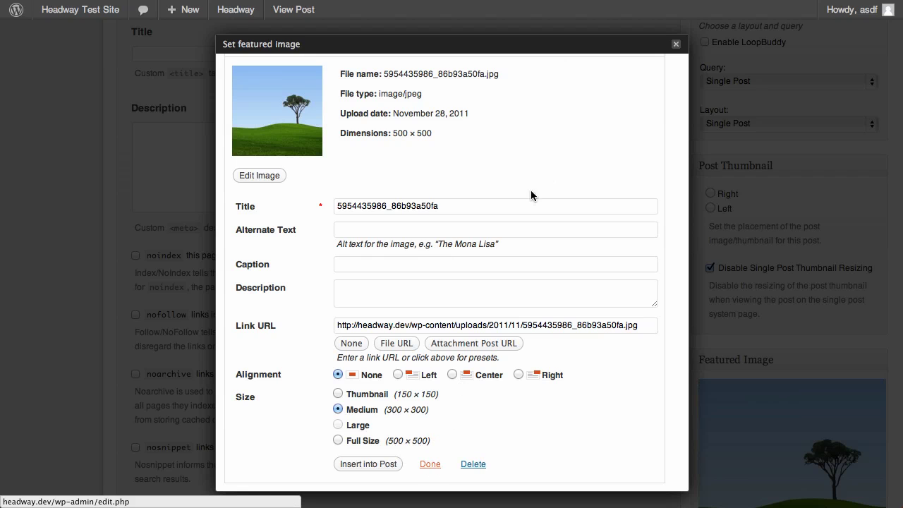
left_click(675, 44)
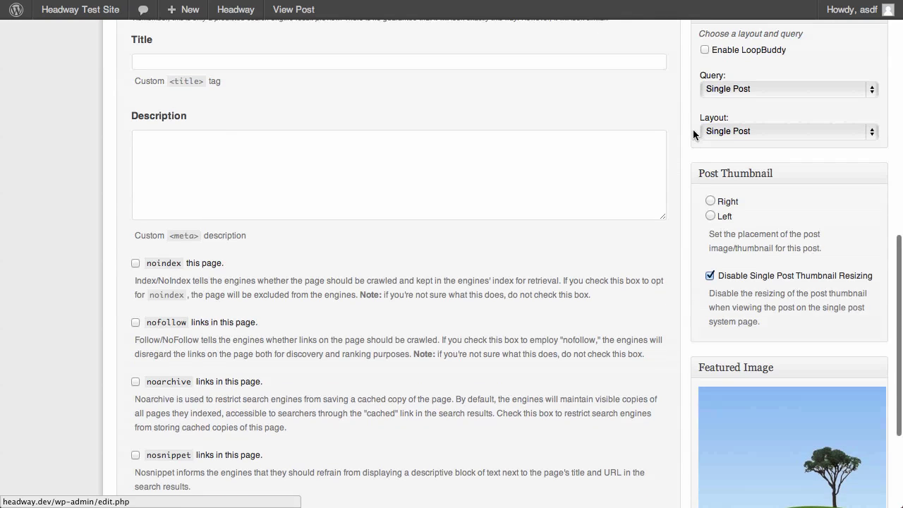
scroll(693, 129, "up", 10)
left_click(845, 197)
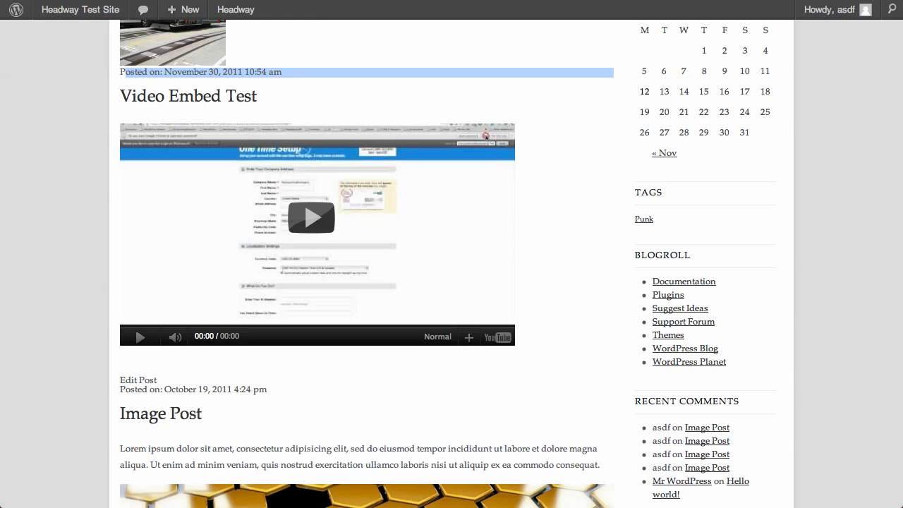
Inspect the HTML of the Image Post's thumbnail on the blog home page and examine its wrapping div.
scroll(73, 228, "down", 10)
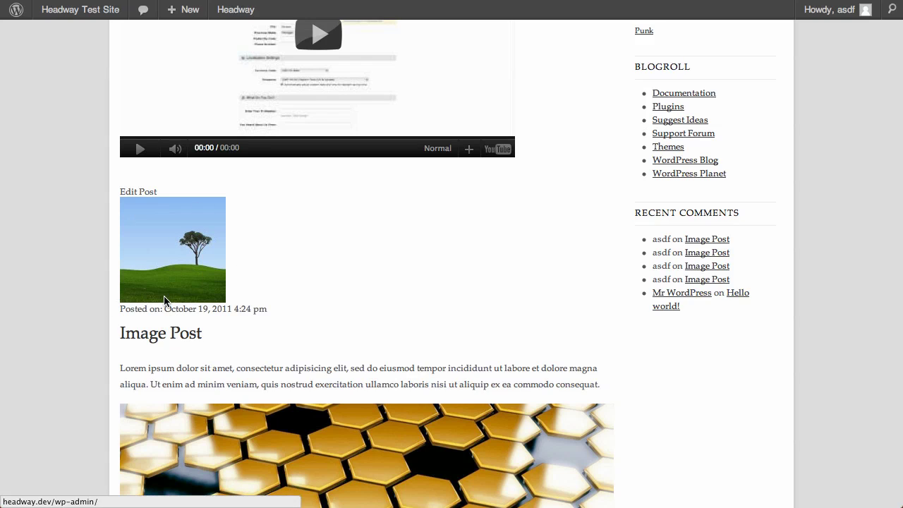
right_click(156, 247)
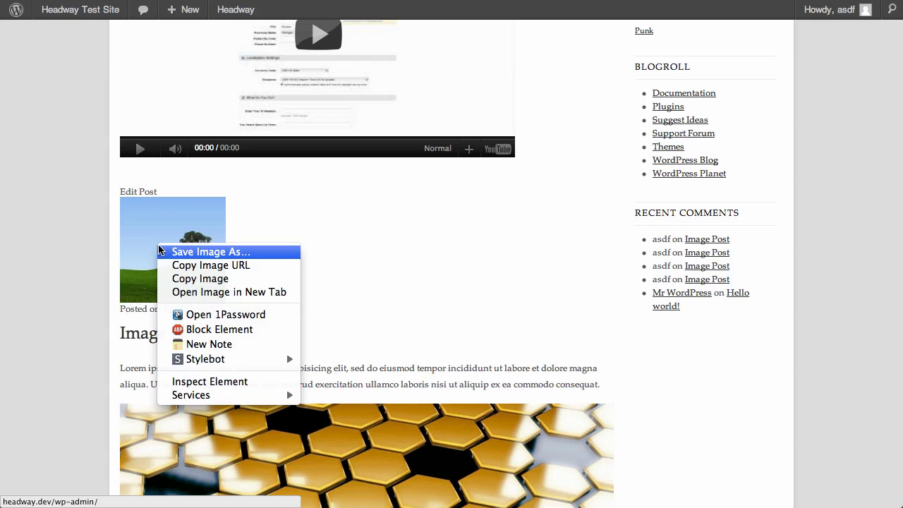
left_click(180, 383)
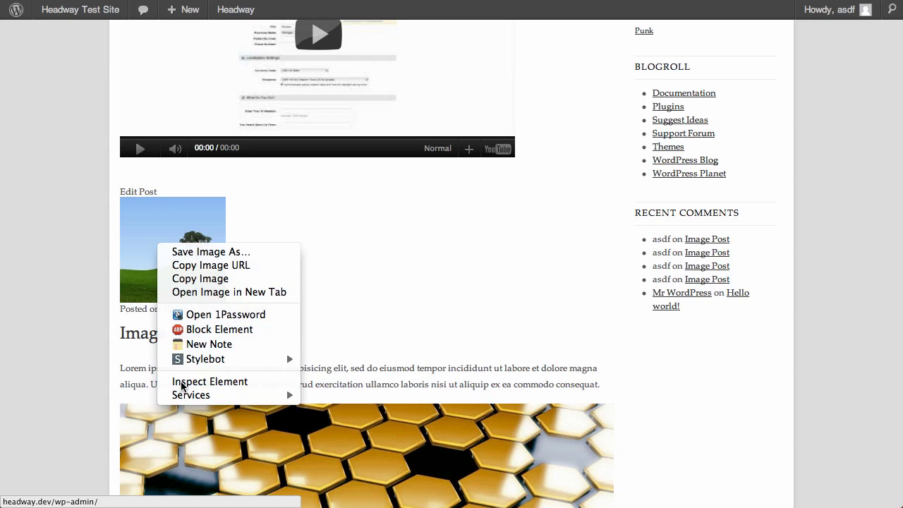
scroll(71, 125, "down", 3)
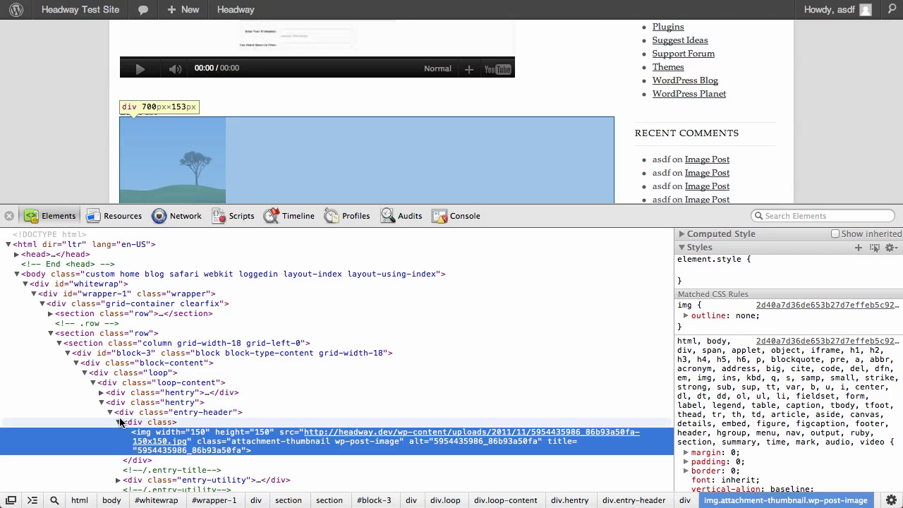
left_click(118, 422)
left_click(143, 421)
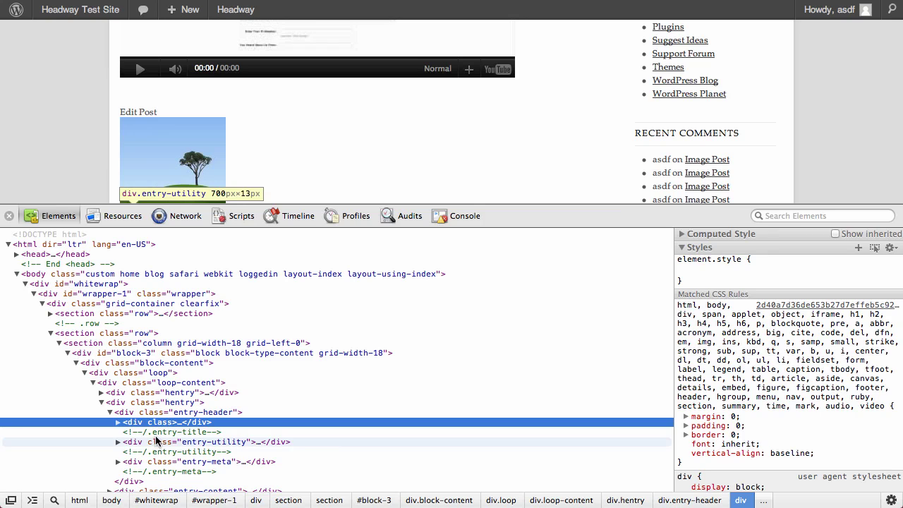
Examine the entry-utility div and the date element inside it in the Image Post's markup.
scroll(55, 179, "down", 4)
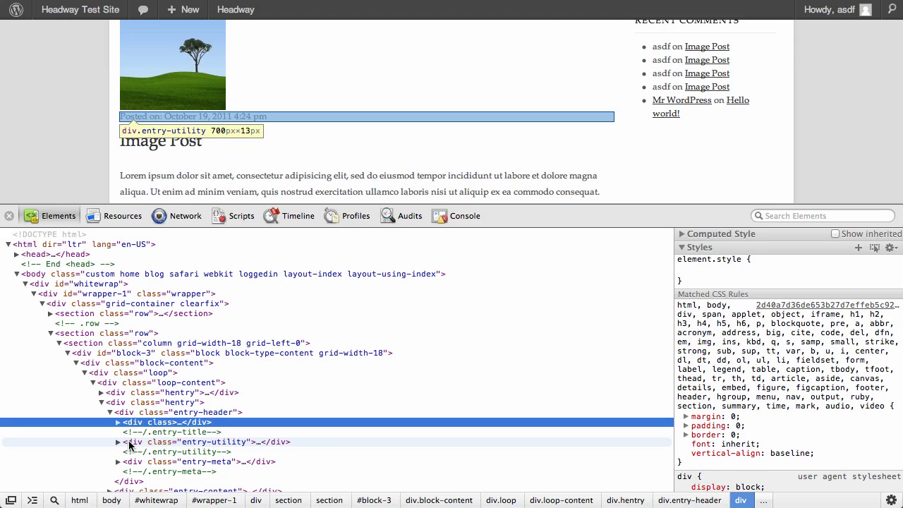
left_click(130, 444)
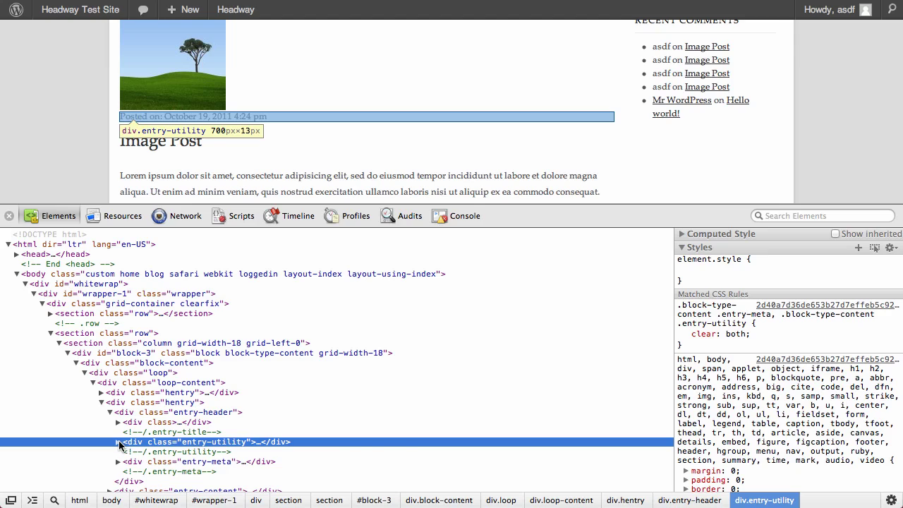
left_click(117, 441)
left_click(149, 451)
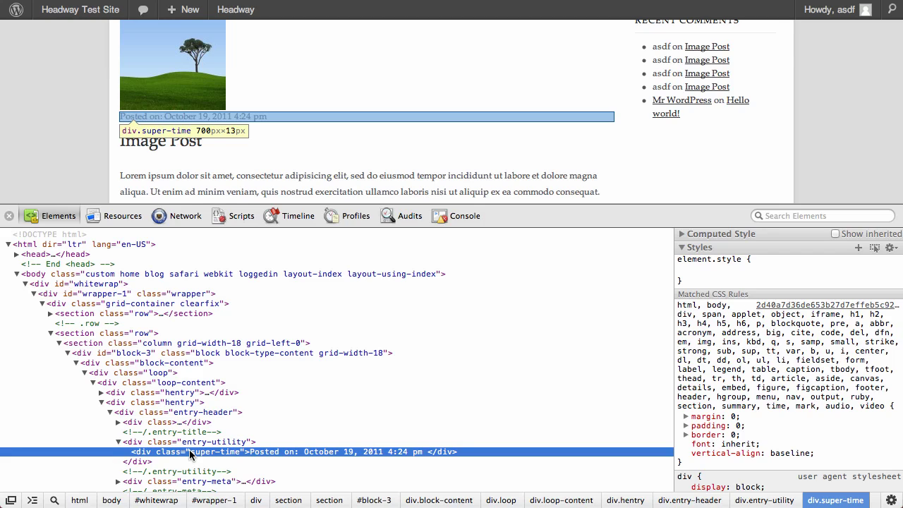
left_click(118, 442)
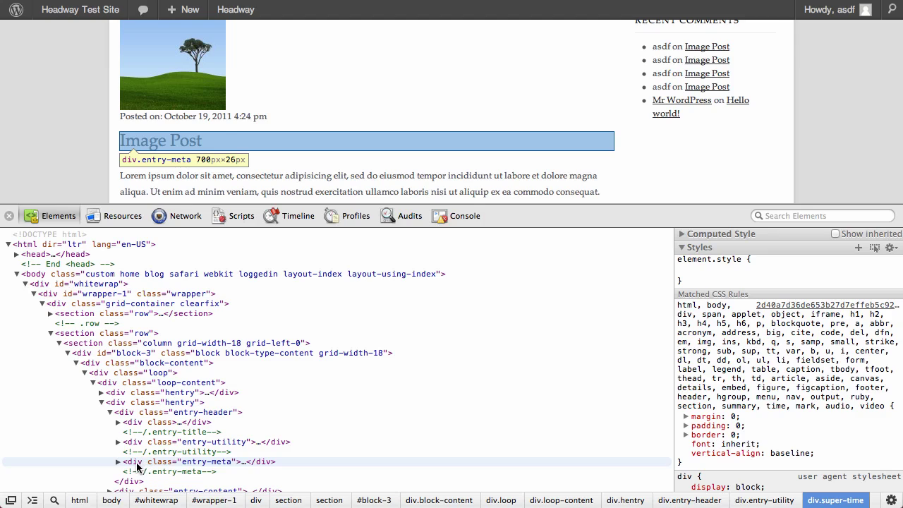
Examine the title heading inside the entry-meta div, and the content and footer divs below the Image Post's header.
left_click(118, 462)
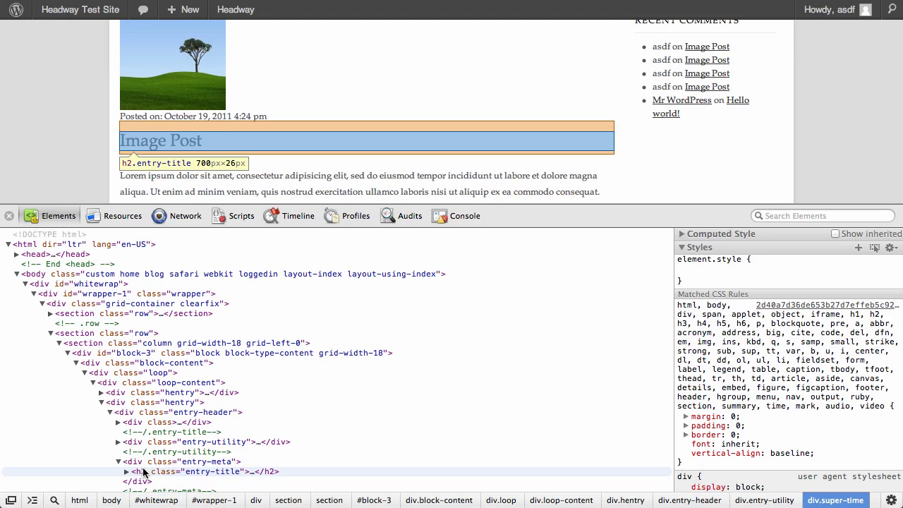
scroll(137, 471, "down", 1)
scroll(127, 469, "down", 4)
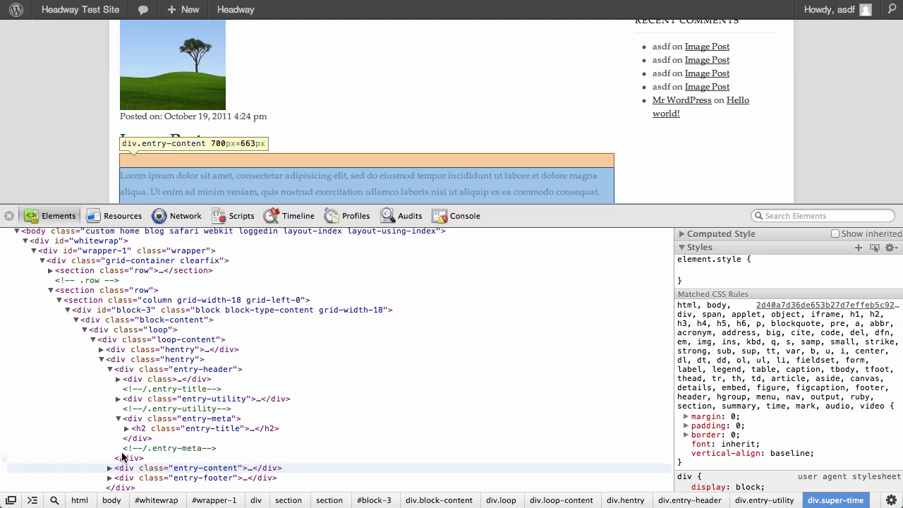
scroll(60, 124, "down", 5)
scroll(60, 127, "down", 5)
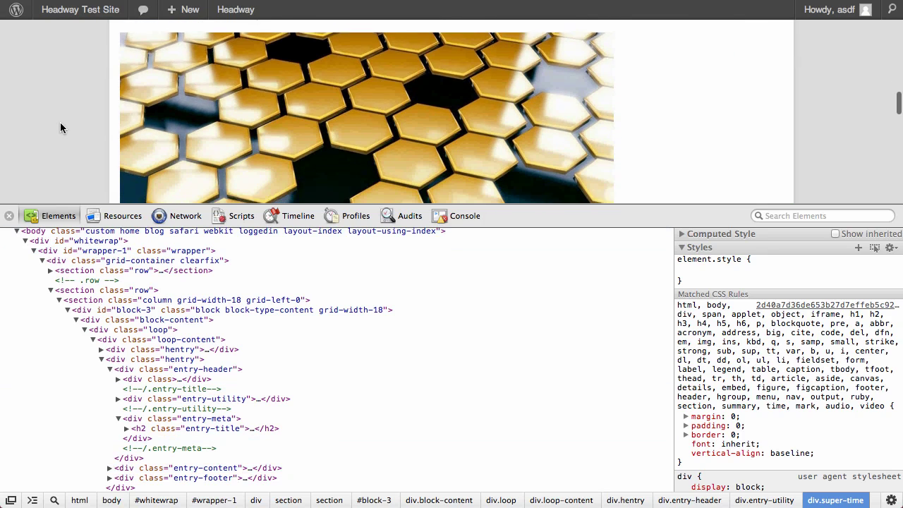
Examine the entry-footer div and the entry-utility div inside it in the Image Post's markup, and close the inspector.
scroll(60, 127, "down", 3)
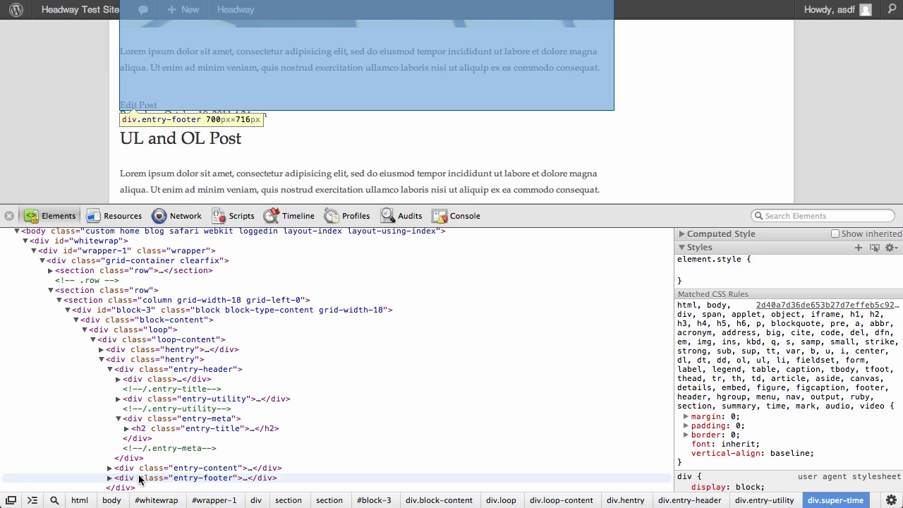
left_click(140, 479)
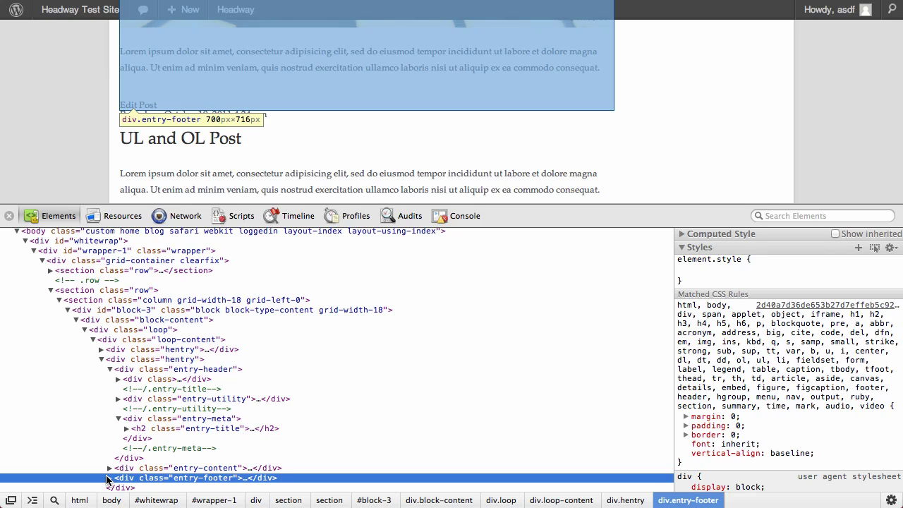
left_click(109, 479)
left_click(138, 470)
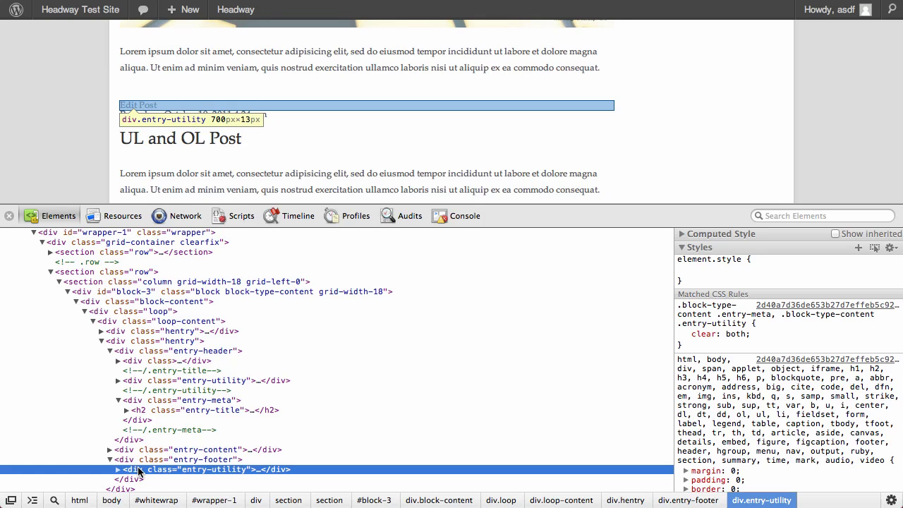
left_click(9, 215)
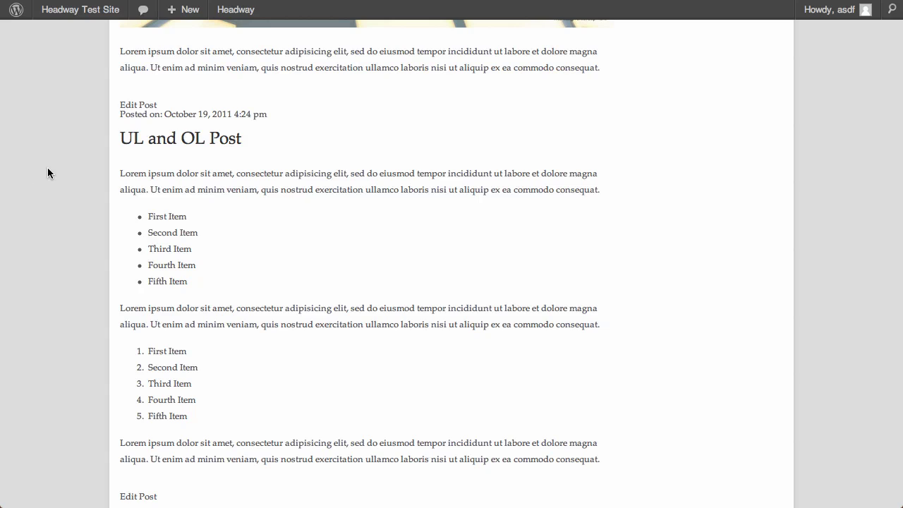
scroll(47, 173, "up", 10)
Rearrange the Home Page layout with Title above Date/Time and Post Thumbnail beside Title in the same row, and save the layout.
mouse_move(235, 9)
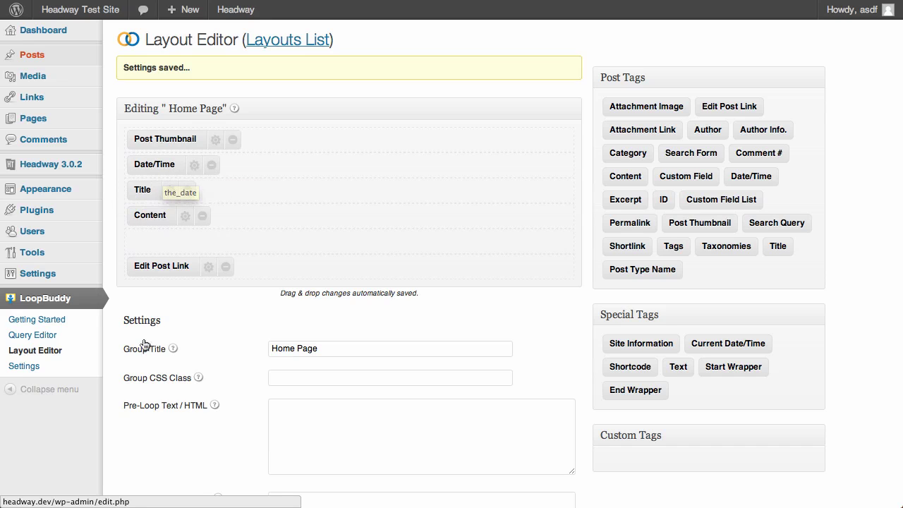
left_click_drag(143, 189, 145, 162)
left_click_drag(215, 163, 152, 189)
scroll(181, 343, "down", 1)
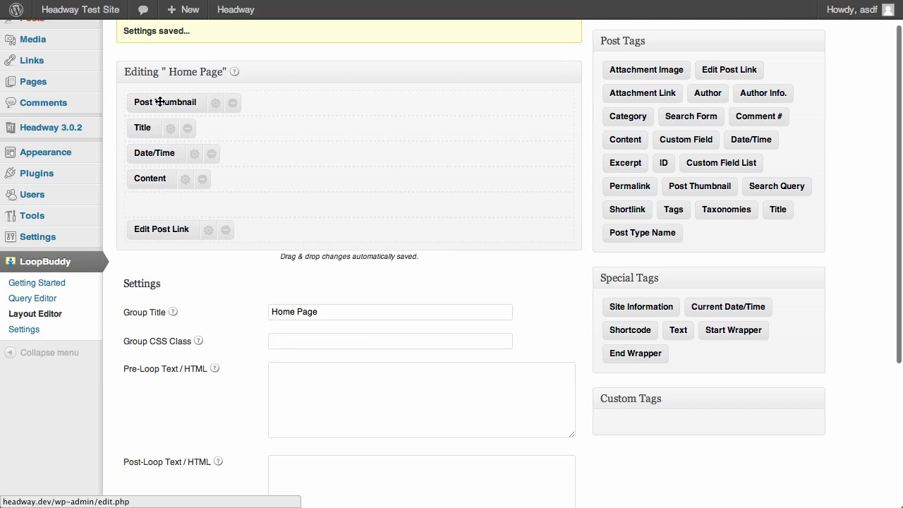
left_click_drag(161, 99, 245, 128)
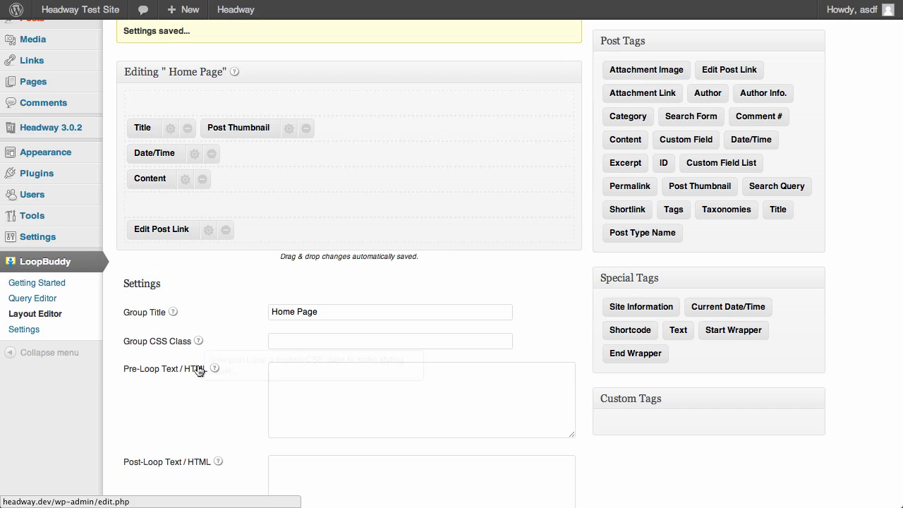
scroll(205, 370, "down", 5)
left_click(174, 439)
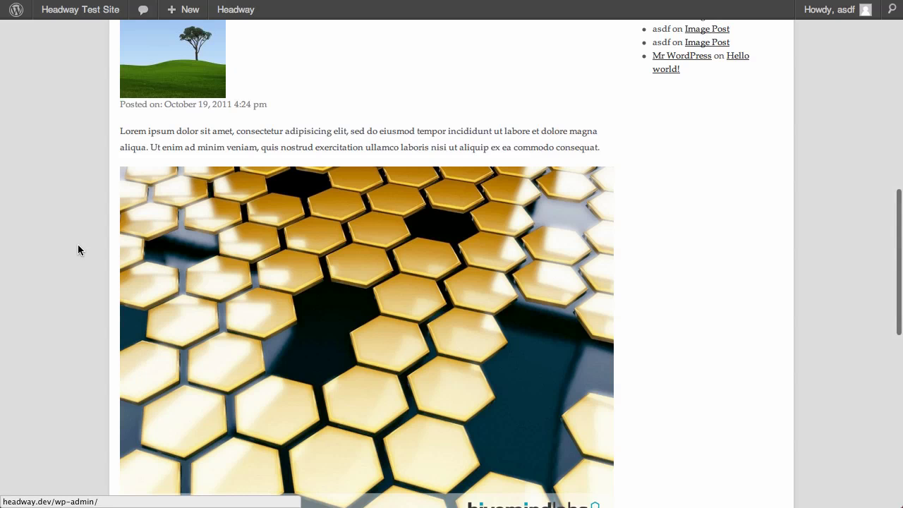
Check the rearranged posts on the blog home page and open the Headway Visual Editor in Design mode.
scroll(78, 249, "up", 15)
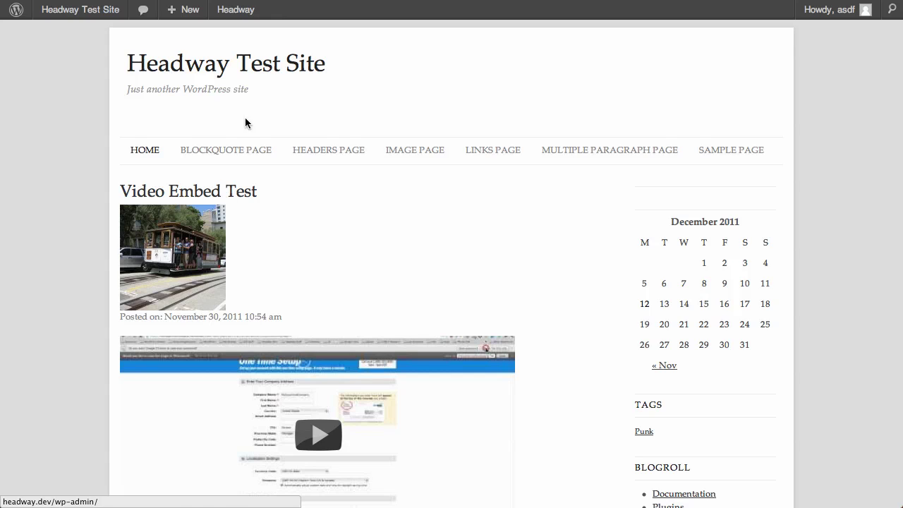
mouse_move(233, 10)
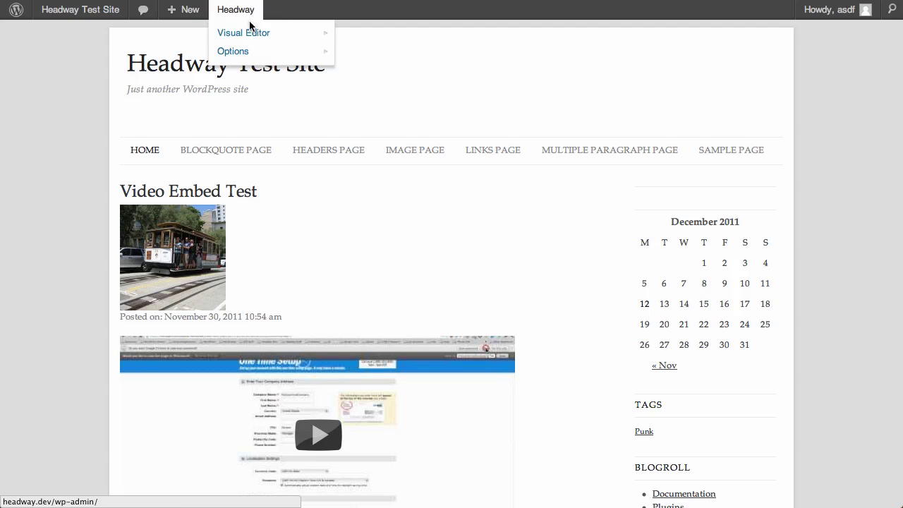
mouse_move(307, 34)
left_click(353, 70)
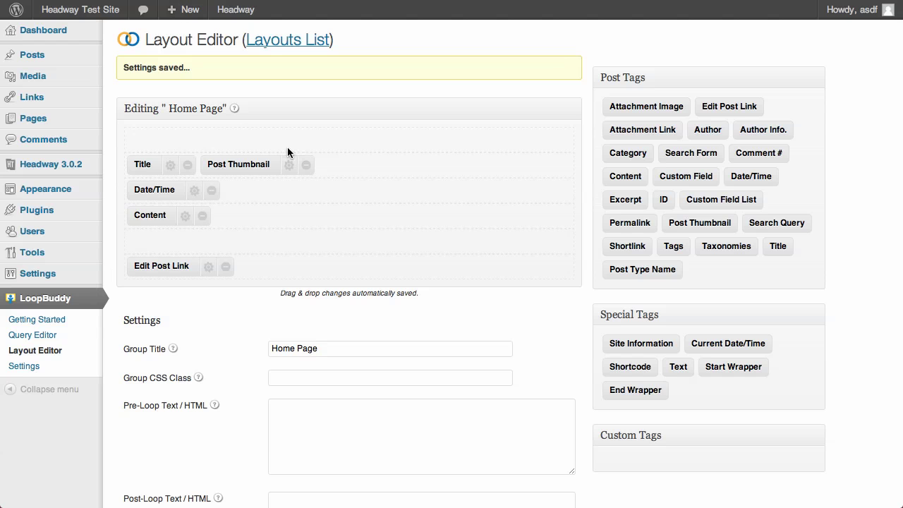
Give the Post Thumbnail tag in the Home Page layout the custom class name home-photo and save its settings.
left_click(291, 166)
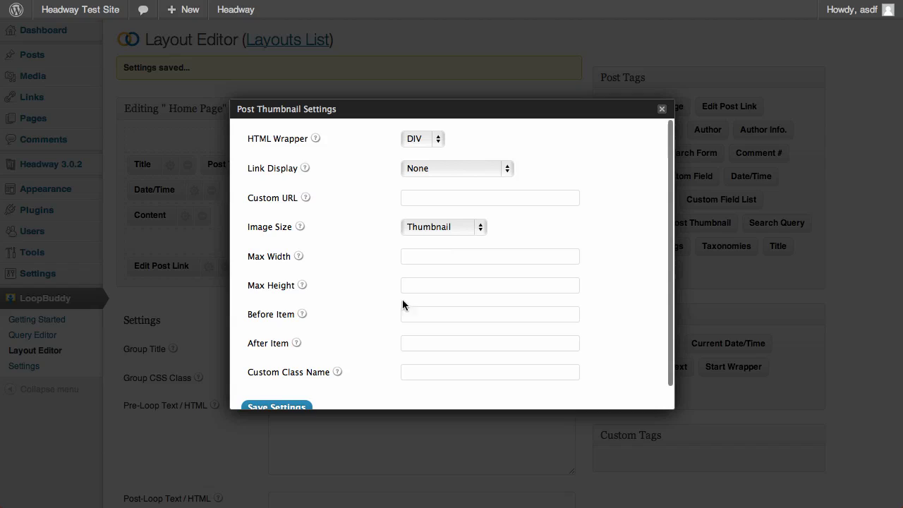
left_click(425, 369)
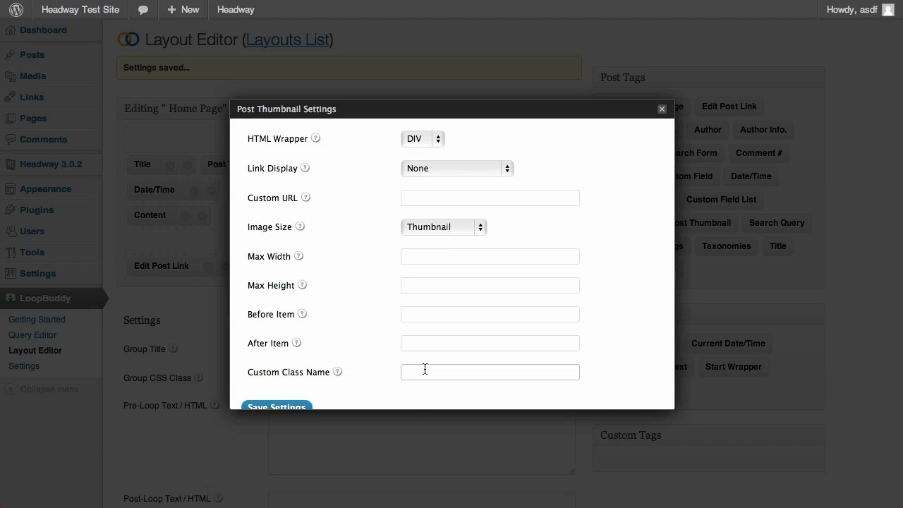
type("home-photo")
scroll(404, 386, "down", 2)
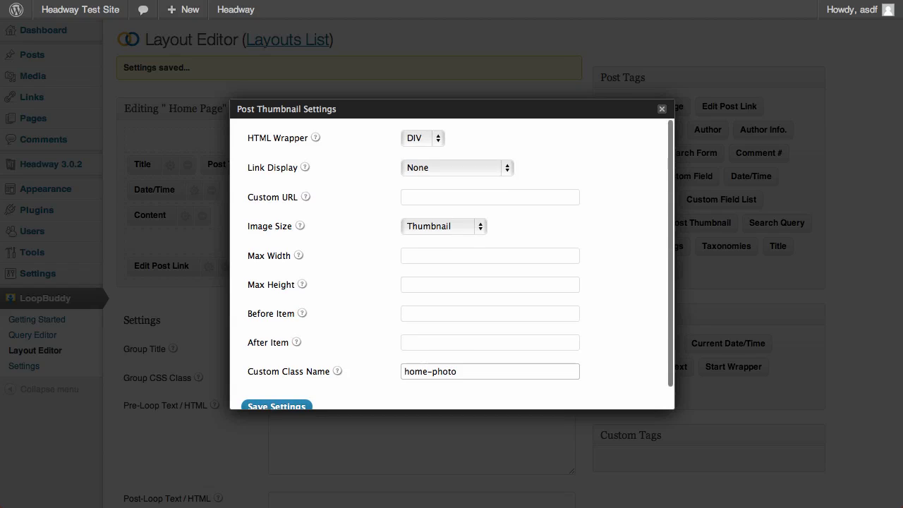
left_click(293, 388)
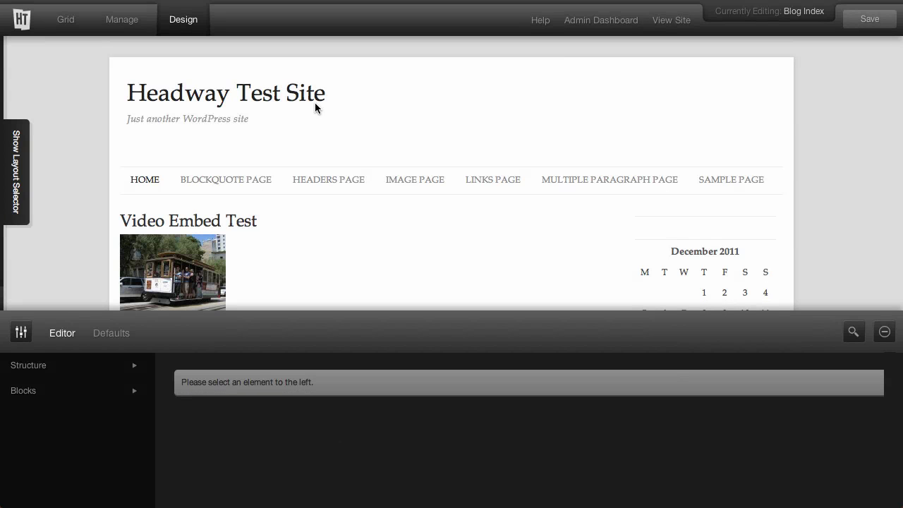
Open the Live CSS editor in the Visual Editor, clear of the first post's thumbnail, and collapse the design panel.
left_click(21, 331)
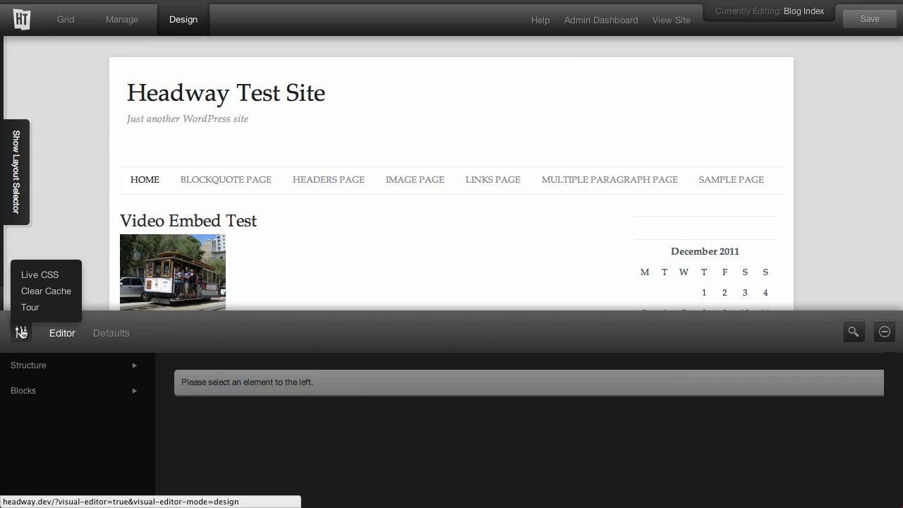
left_click(35, 281)
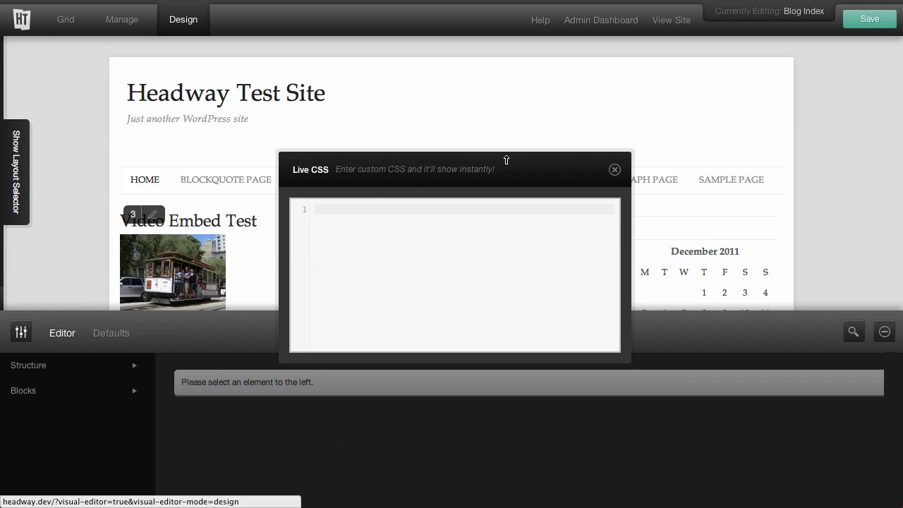
left_click_drag(517, 165, 710, 87)
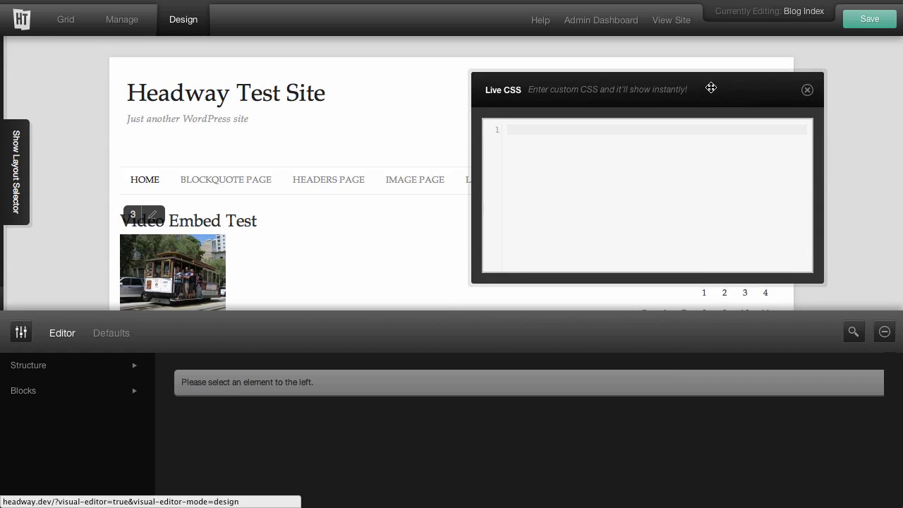
left_click(885, 332)
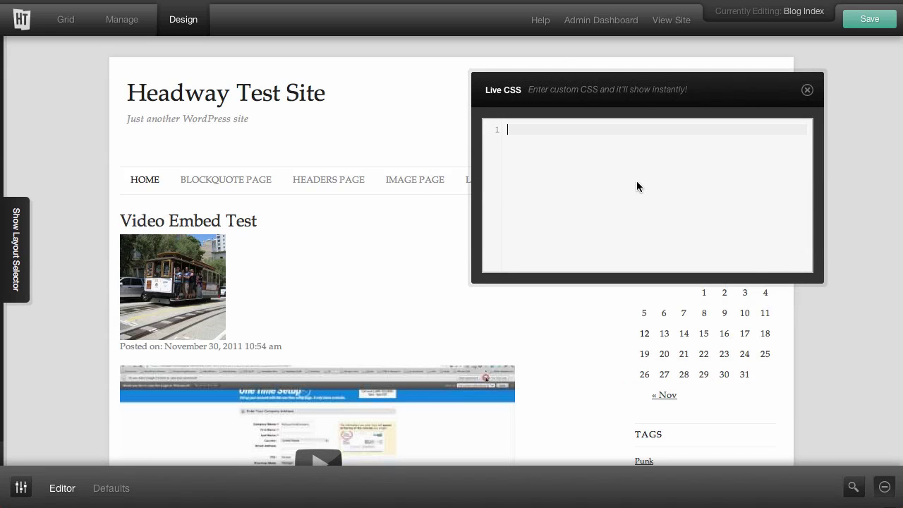
Write the Live CSS rule .home-photo { float: right; } and shift the editor window aside.
type(".hom")
key("BackSpace")
key("BackSpace")
type("float: right;")
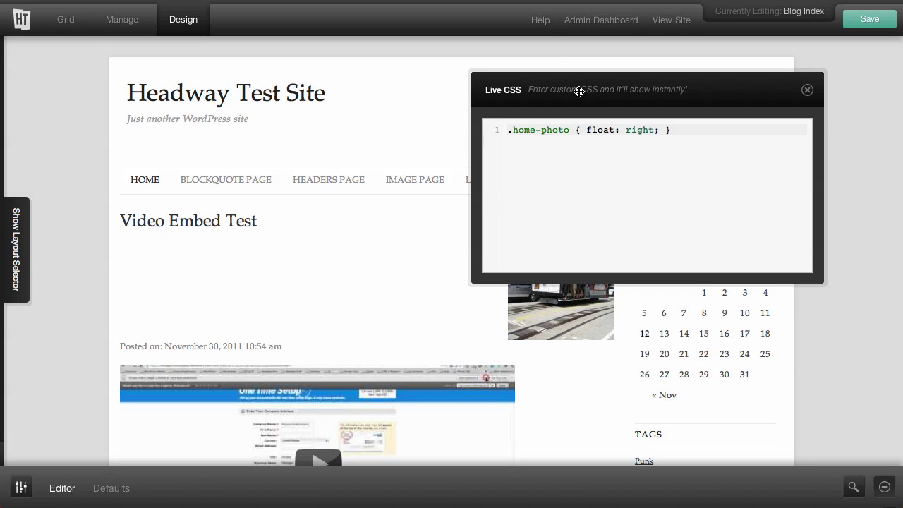
left_click_drag(577, 88, 617, 129)
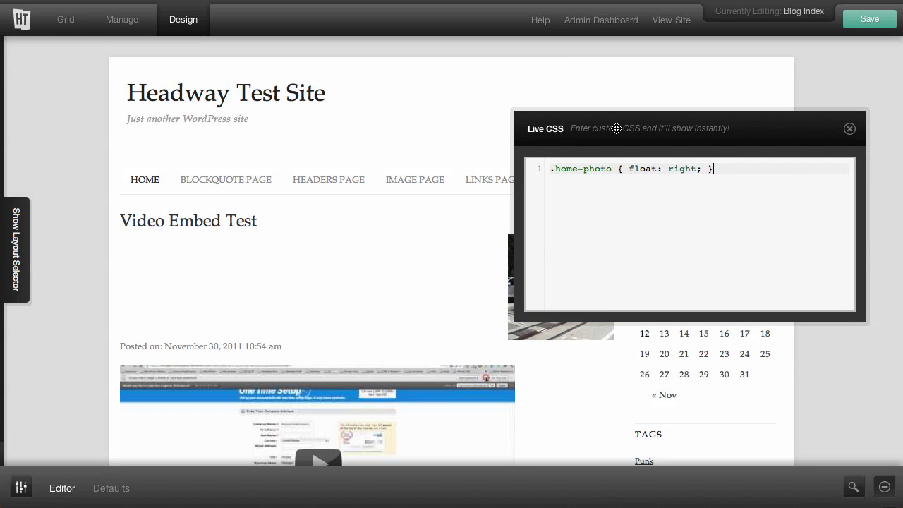
Try changing the float value in the .home-photo rule to left.
key("shift+Left")
key("shift+Left")
key("shift+Left")
key("shift+Left")
key("shift+Left")
type("left")
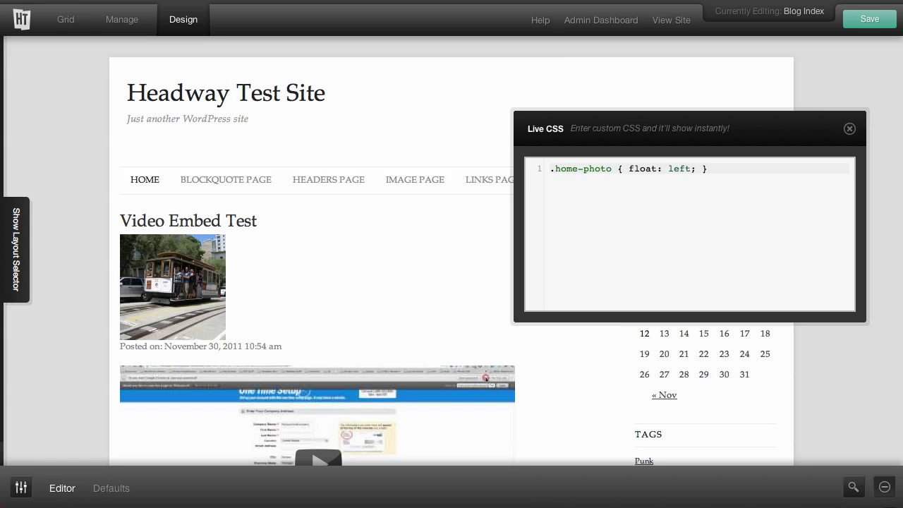
Set the .home-photo float back to right, save the design and choose to view the site.
key("shift+Left")
key("shift+Left")
key("shift+Left")
type("right")
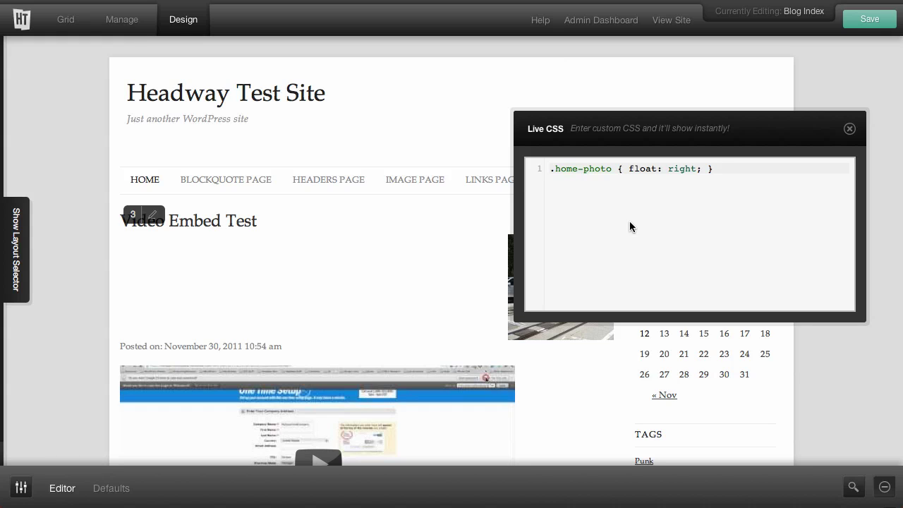
left_click(862, 30)
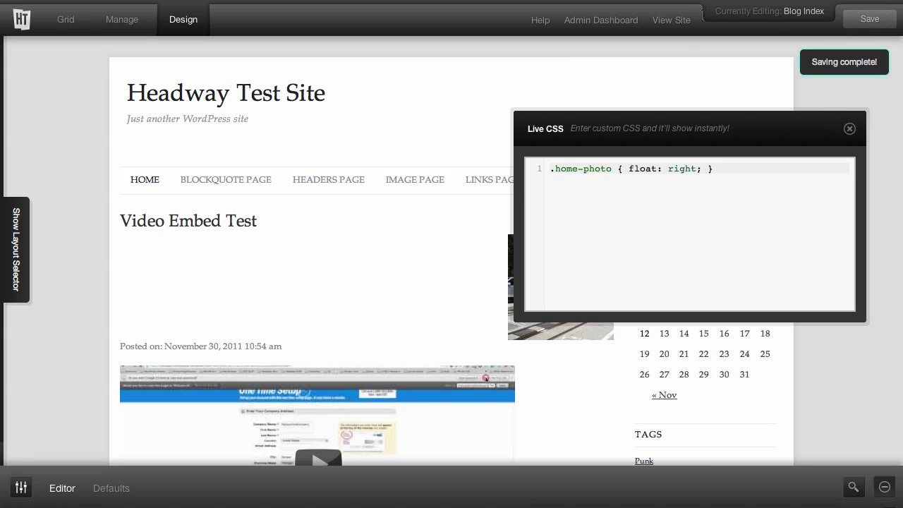
left_click(679, 22)
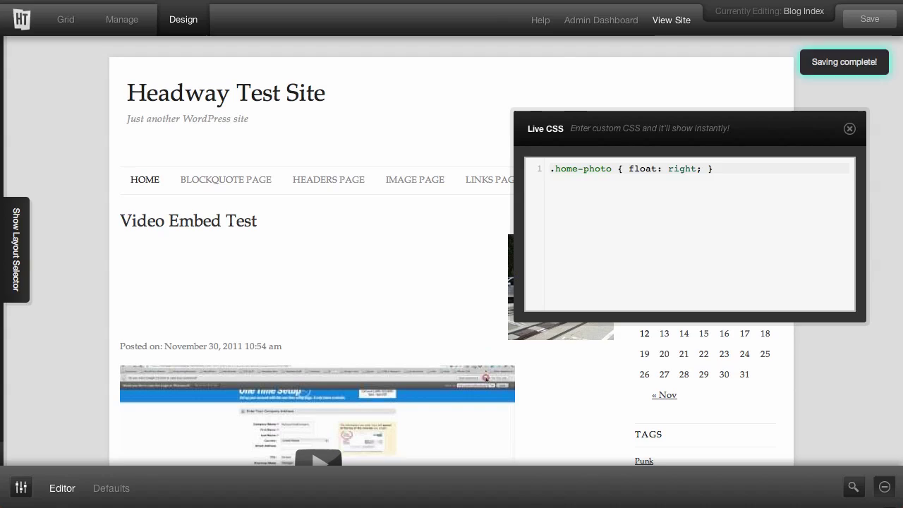
Move the Live CSS editor off the thumbnail and add border: 1px solid green; to the .home-photo rule.
left_click(708, 170)
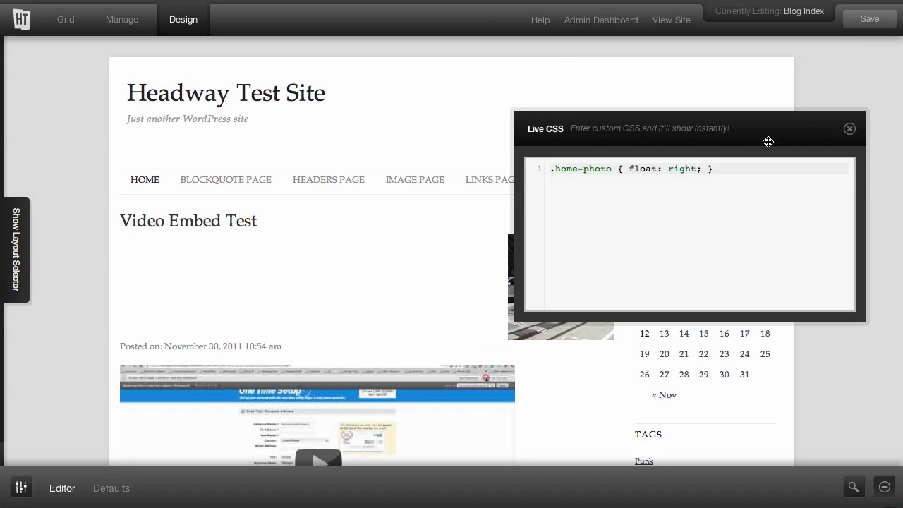
left_click_drag(768, 142, 327, 139)
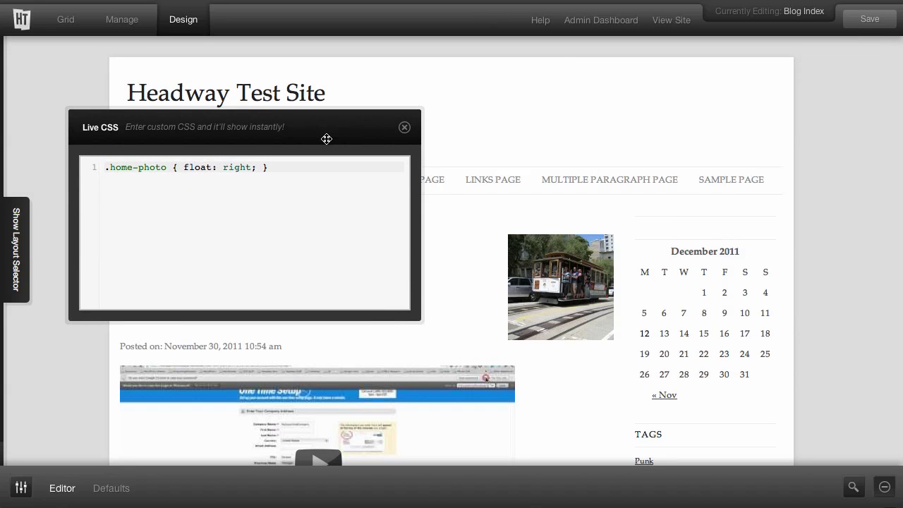
type("border:")
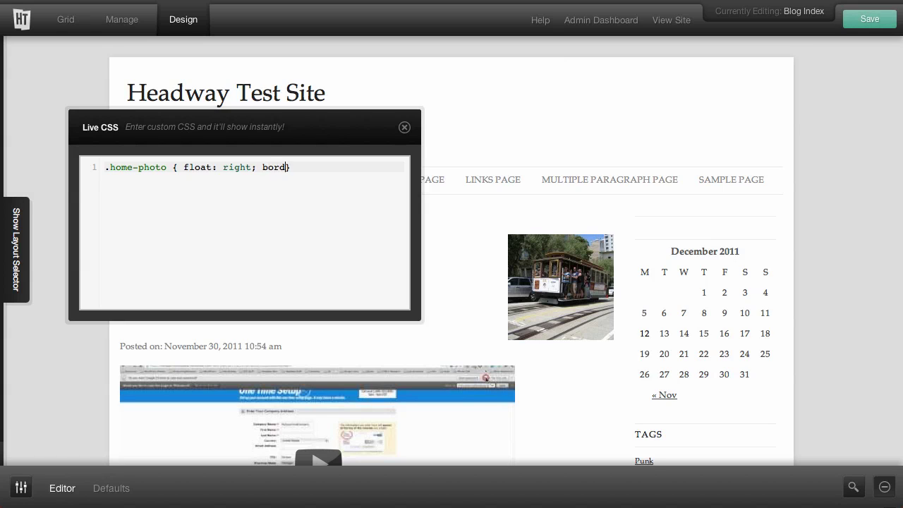
type(" 1px solid")
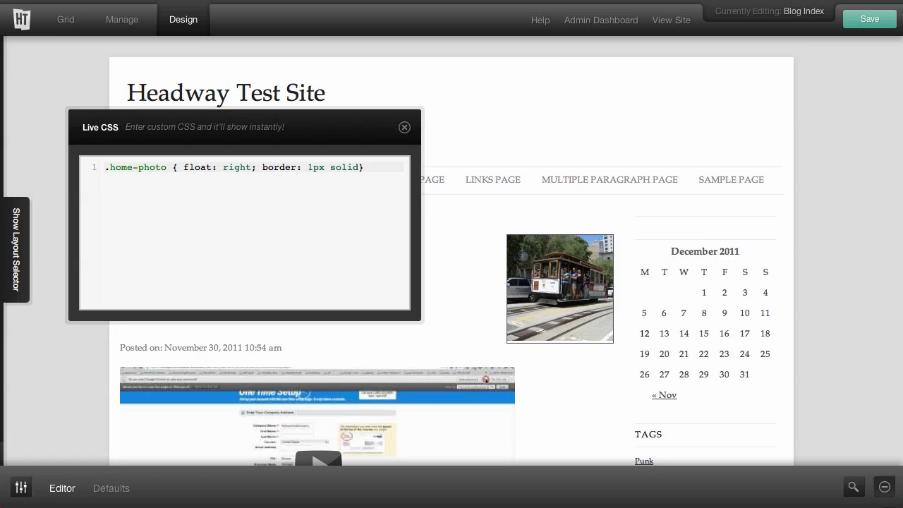
type(" green;")
key("Return")
Add margin: 5px; after the border declaration in the .home-photo rule.
type("margin: ")
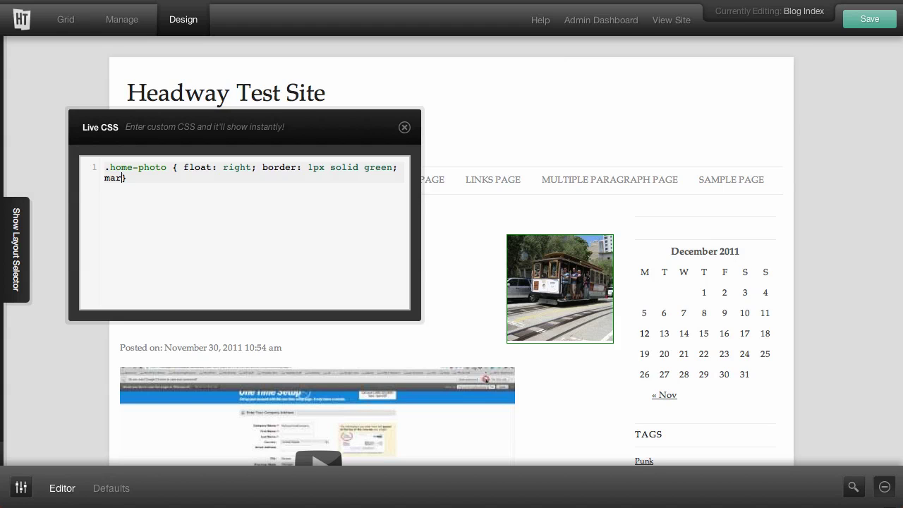
type("5px")
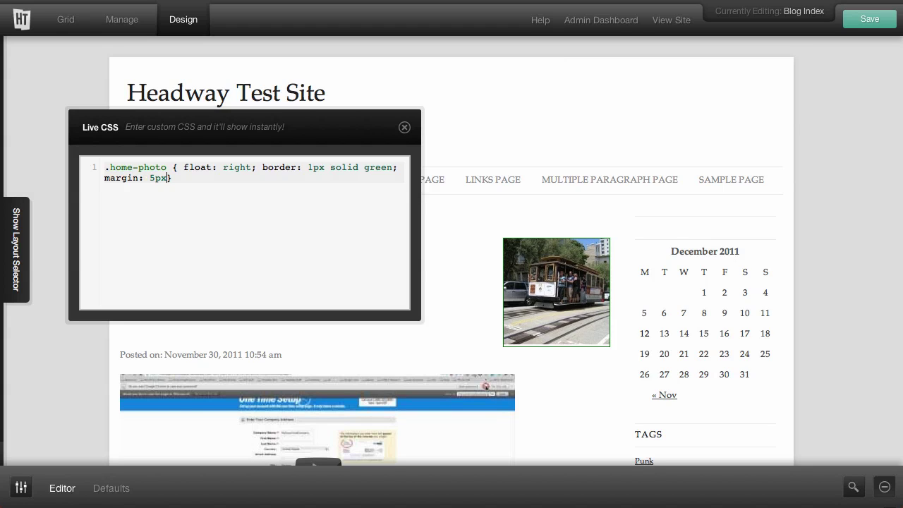
type(";")
Replace the margin property with padding in the .home-photo rule, keeping the 5px value.
key("BackSpace")
key("BackSpace")
key("BackSpace")
key("BackSpace")
key("BackSpace")
key("BackSpace")
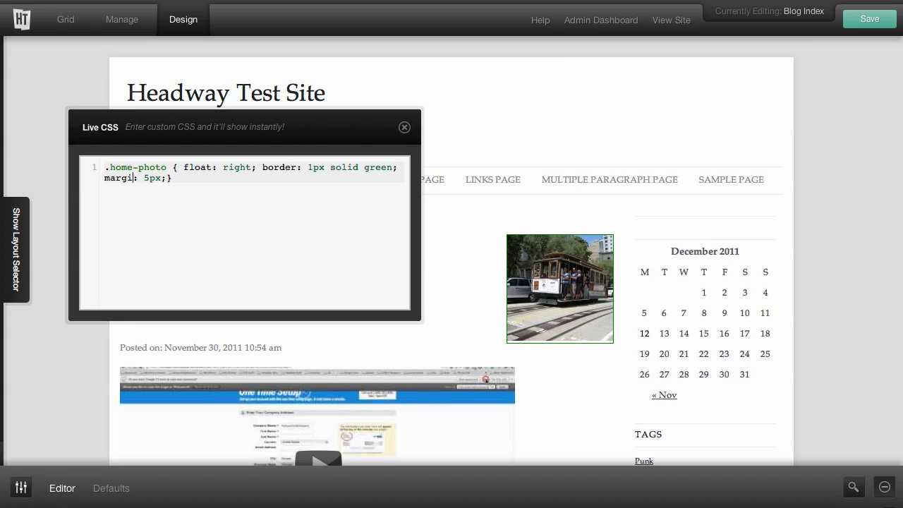
type("padding:")
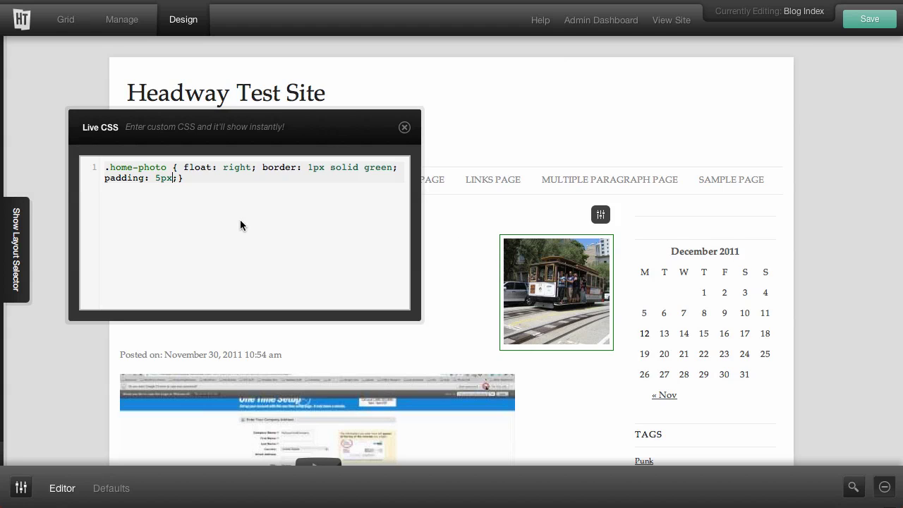
Add a background declaration after the padding in the .home-photo rule, trying blue and replacing it with gray.
type(" 5px; background: blue;")
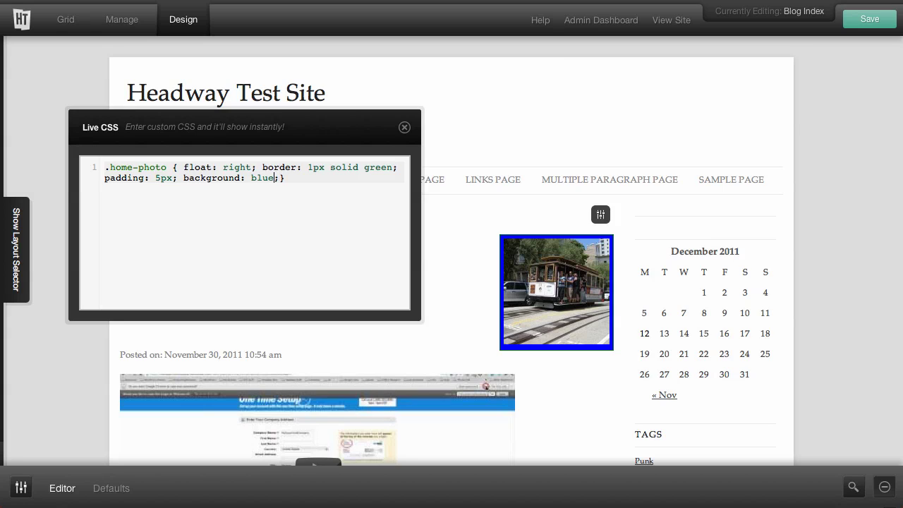
key("BackSpace")
key("BackSpace")
key("BackSpace")
key("BackSpace")
key("BackSpace")
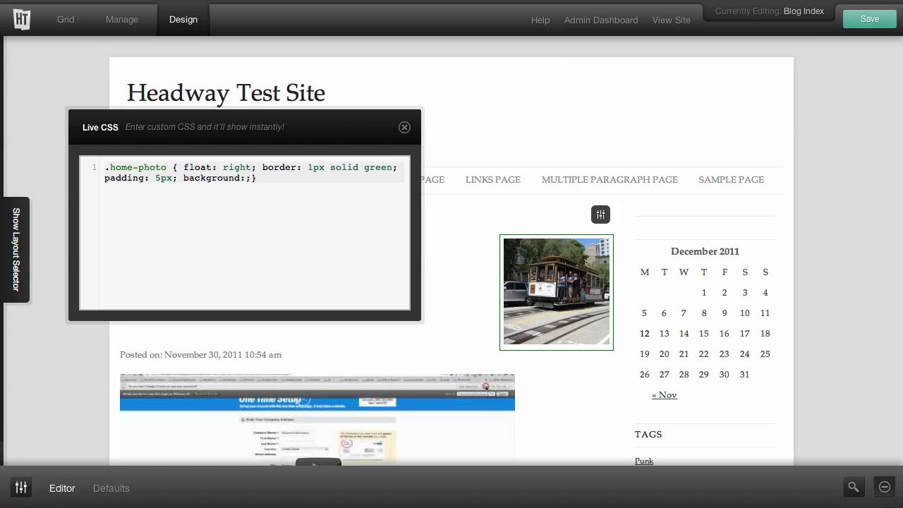
type("gray")
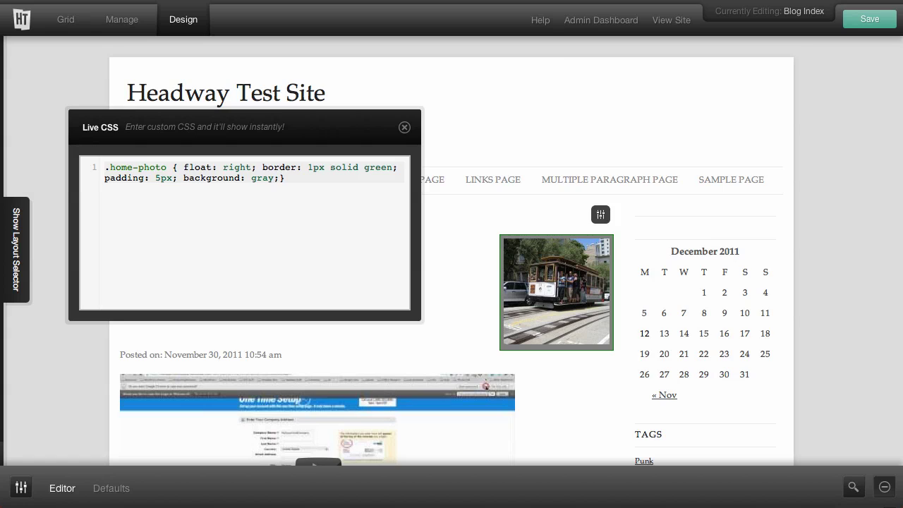
Set the background value in the .home-photo rule to yellow.
key("BackSpace")
key("BackSpace")
key("BackSpace")
key("BackSpace")
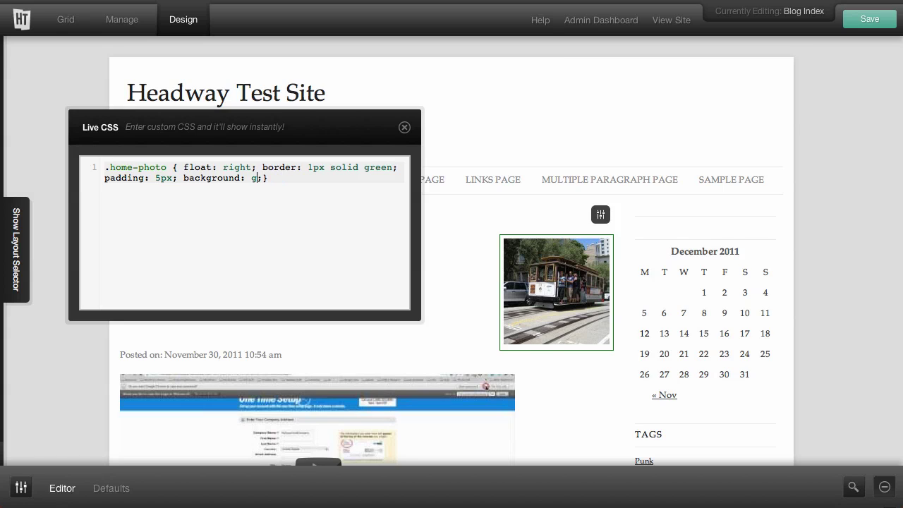
type("yellow")
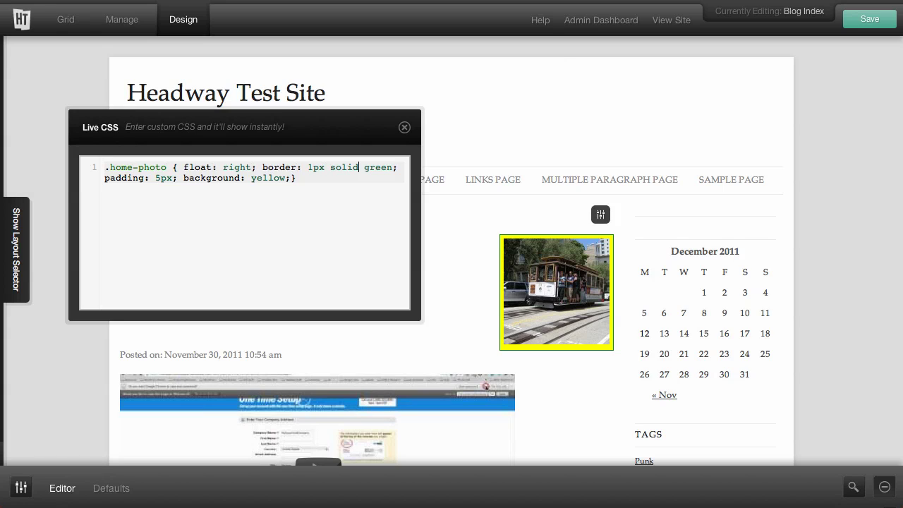
Change the .home-photo border colour to red, closing the Live CSS editor and saving the design.
key("shift+Right")
key("shift+Right")
key("shift+Right")
key("shift+Right")
key("shift+Right")
type("red")
left_click(405, 128)
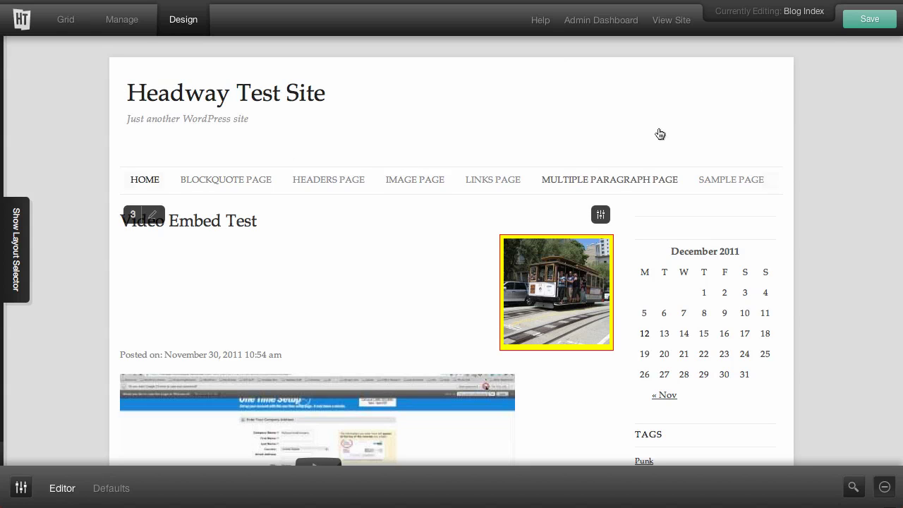
left_click(858, 17)
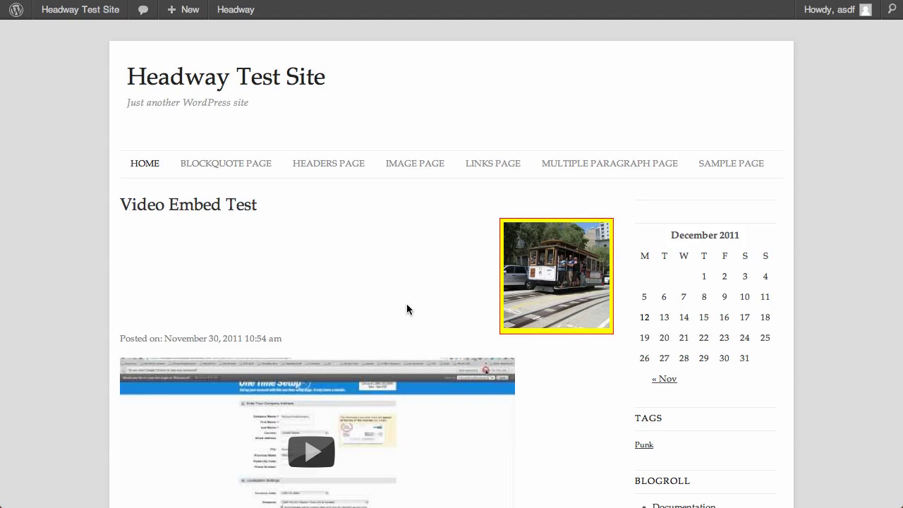
Inspect the post header's markup on the live blog page and shrink the inspector to reveal more of the page.
right_click(424, 261)
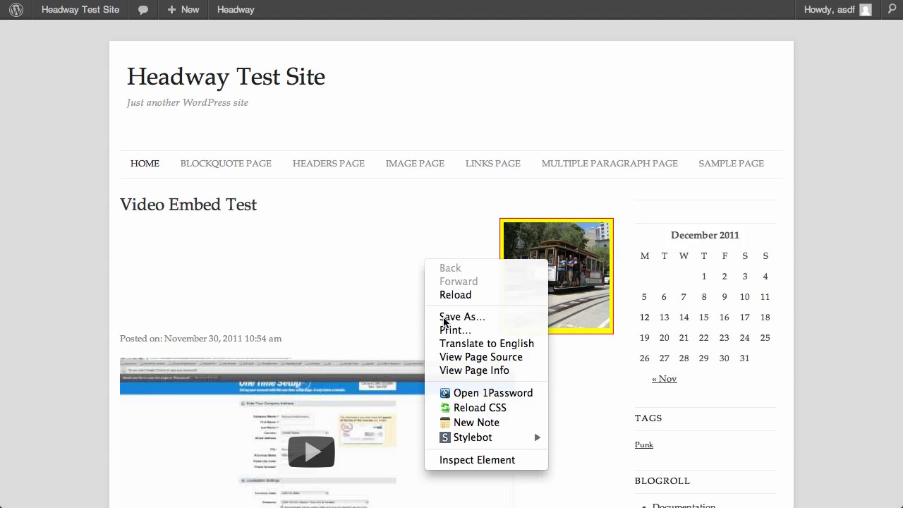
left_click(459, 459)
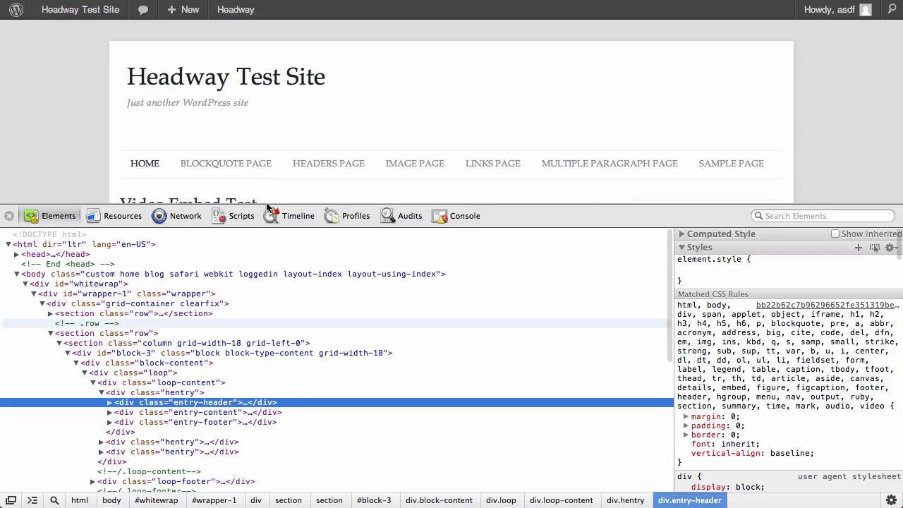
left_click_drag(267, 203, 259, 273)
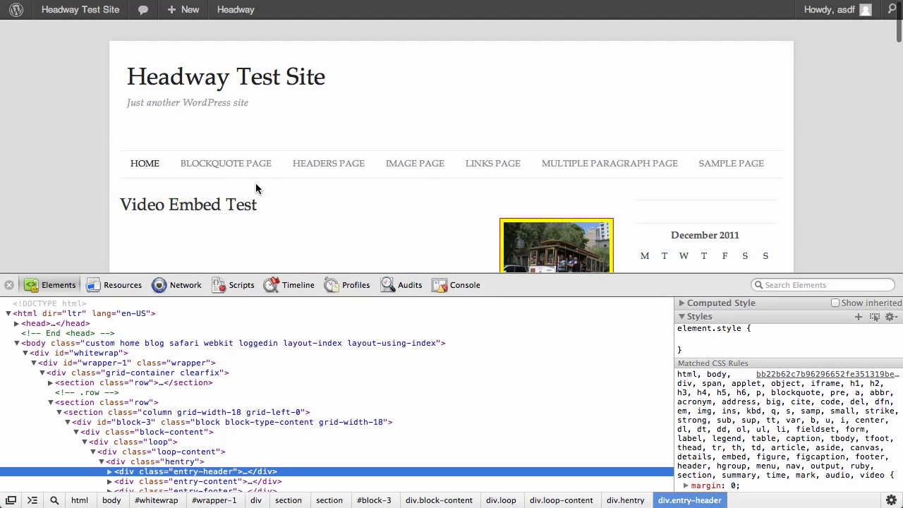
scroll(256, 183, "down", 5)
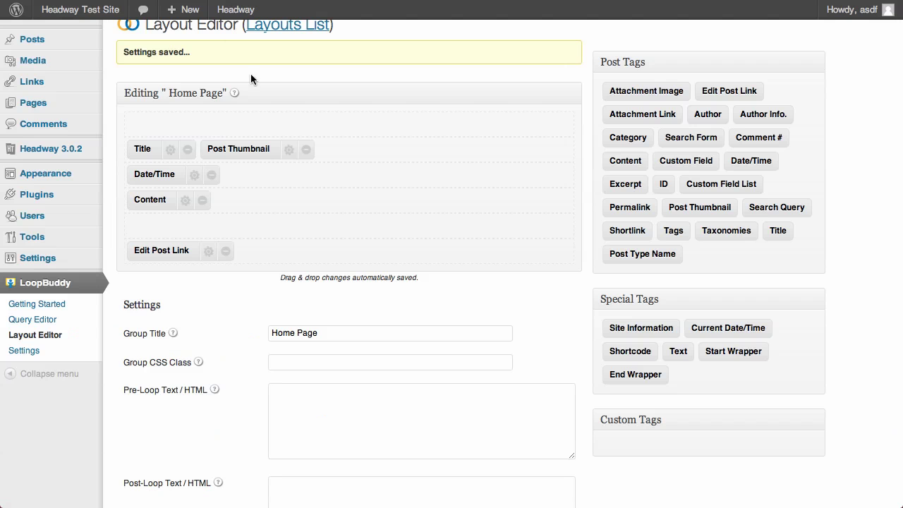
Move the Post Thumbnail tag into the empty row above Title in the Home Page layout, save it and reload the blog page.
left_click_drag(225, 146, 224, 126)
scroll(223, 391, "down", 5)
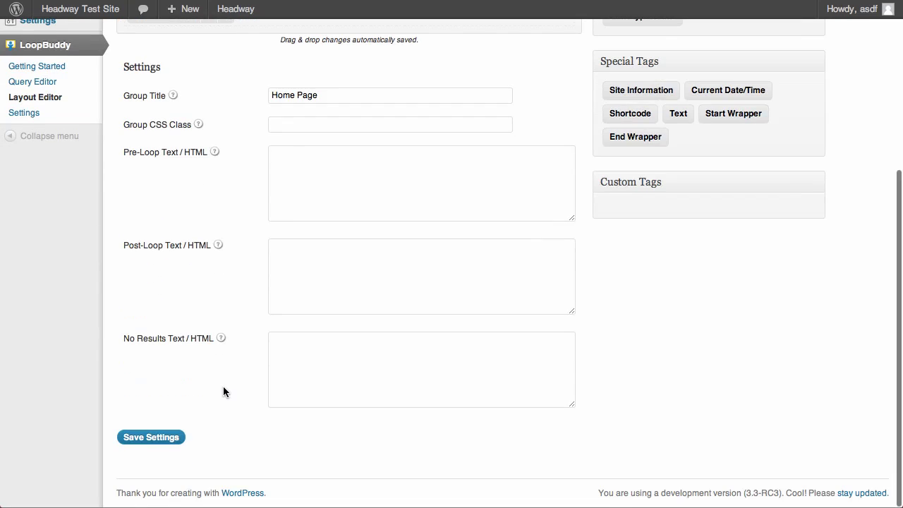
left_click(162, 440)
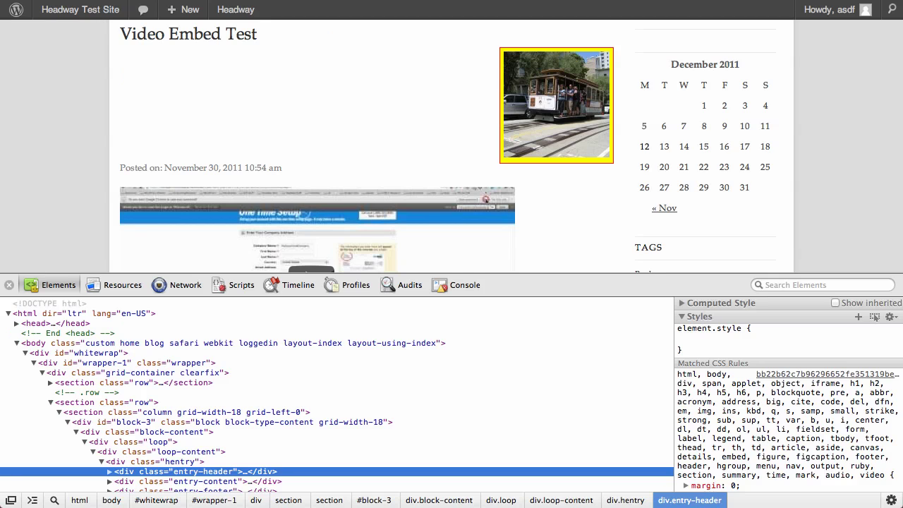
key("super+r")
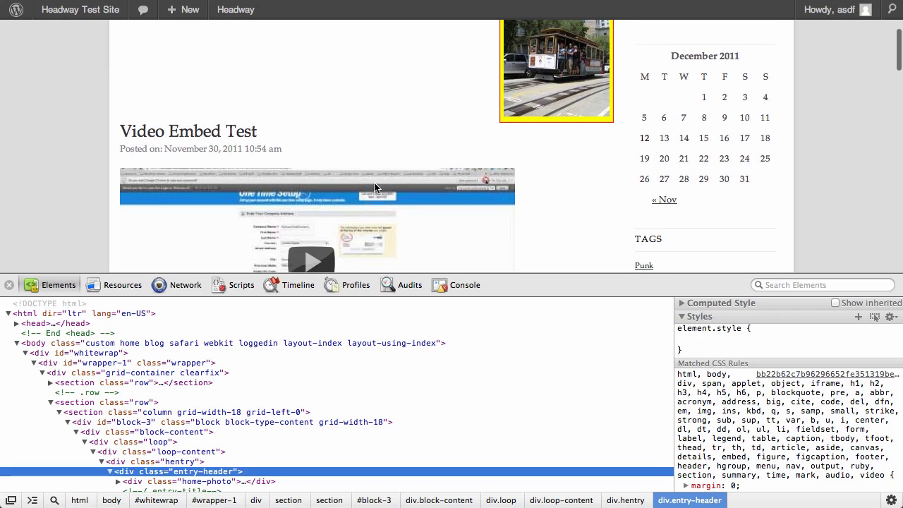
scroll(375, 187, "up", 3)
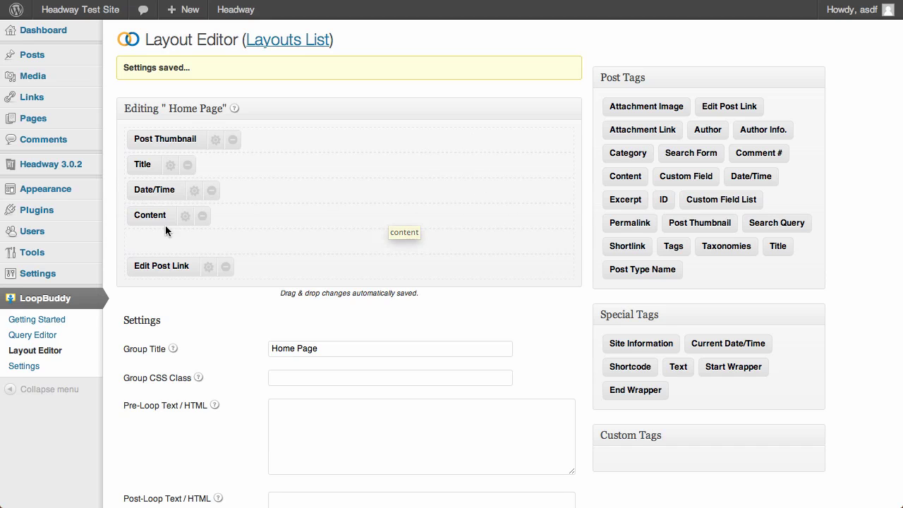
Move Edit Post Link directly below Content, and add a Start Wrapper before Title and an End Wrapper after Edit Post Link.
left_click_drag(161, 270, 161, 241)
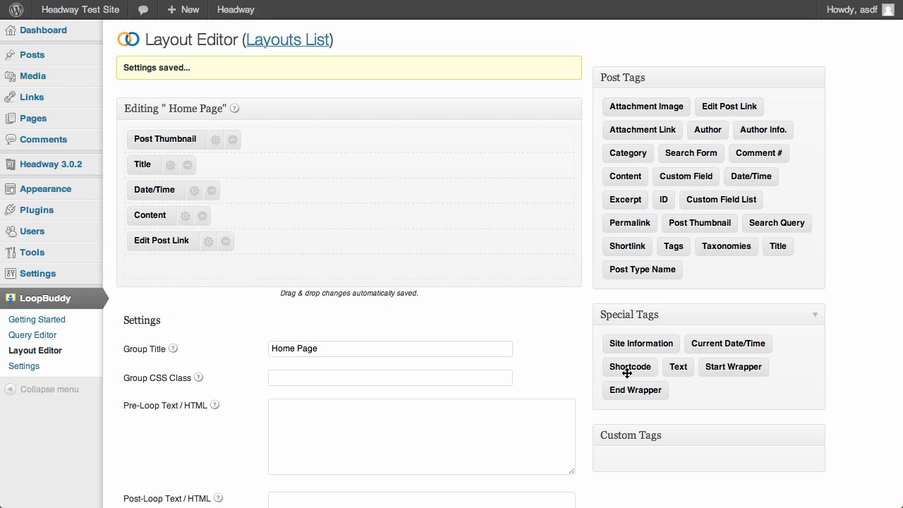
left_click_drag(714, 367, 141, 165)
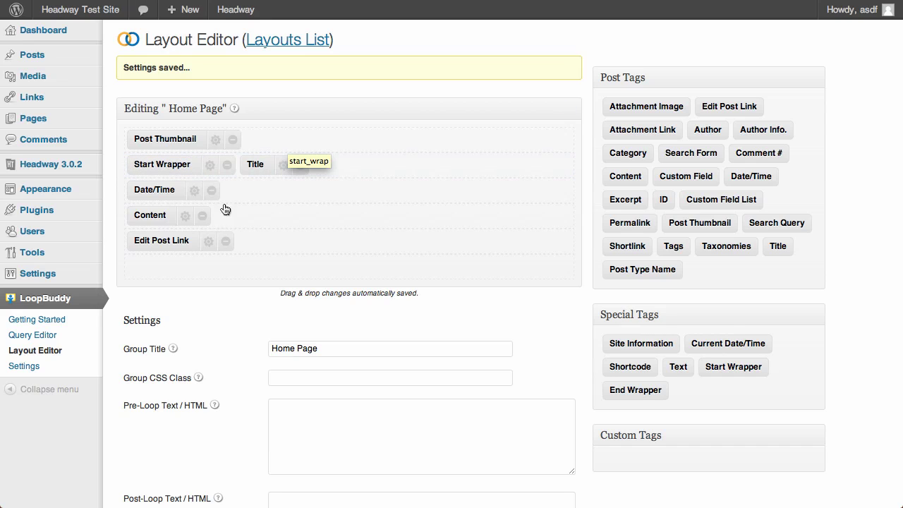
left_click_drag(639, 392, 407, 242)
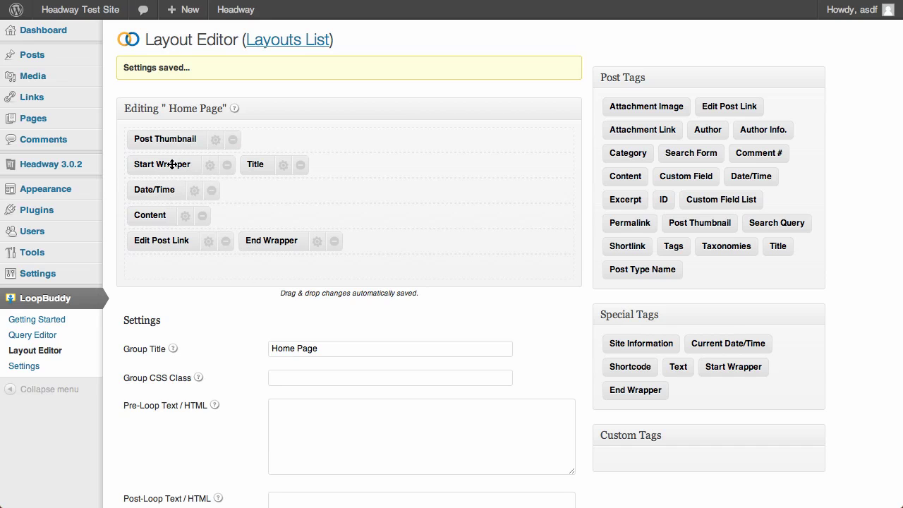
Move the Start Wrapper before Post Thumbnail and the End Wrapper after it in the layout's first row.
left_click_drag(176, 164, 152, 140)
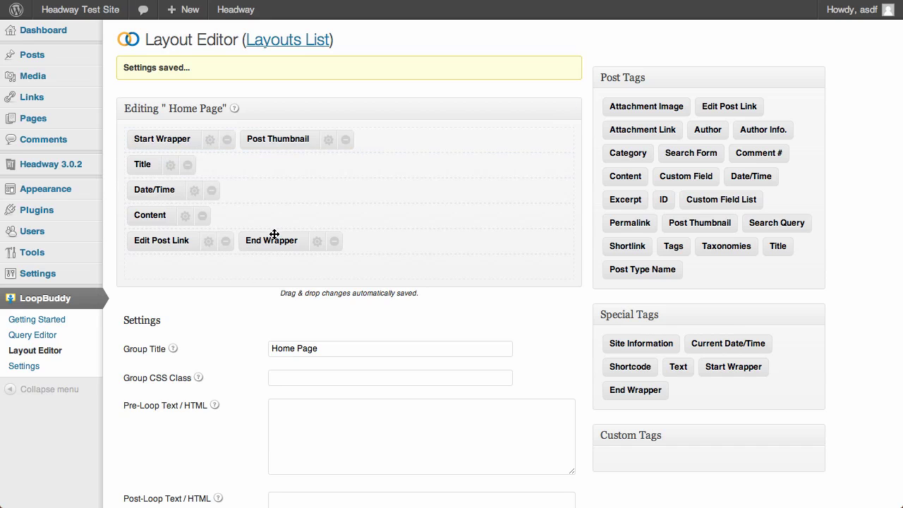
left_click_drag(271, 240, 405, 137)
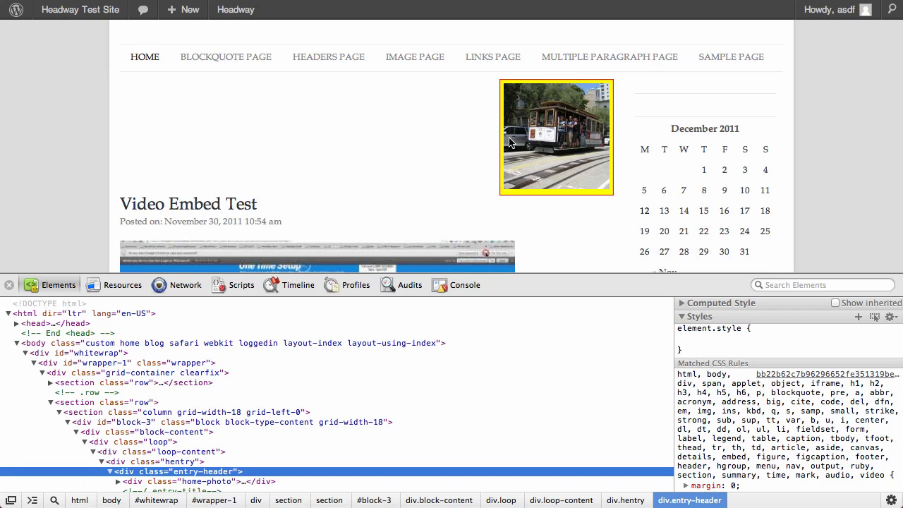
scroll(148, 124, "down", 3)
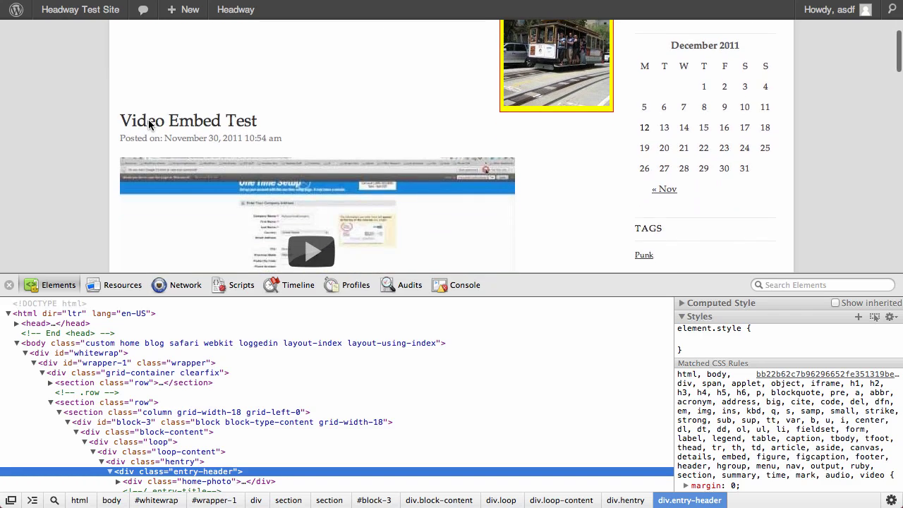
scroll(148, 125, "up", 2)
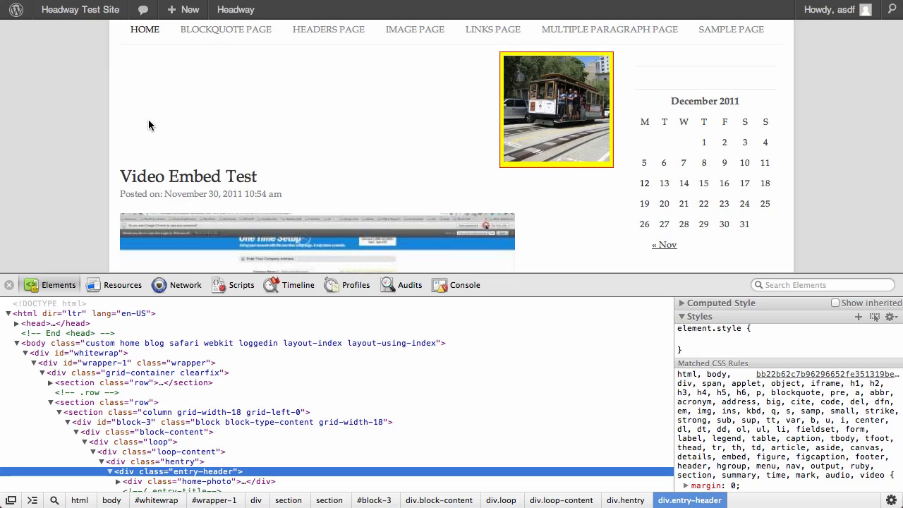